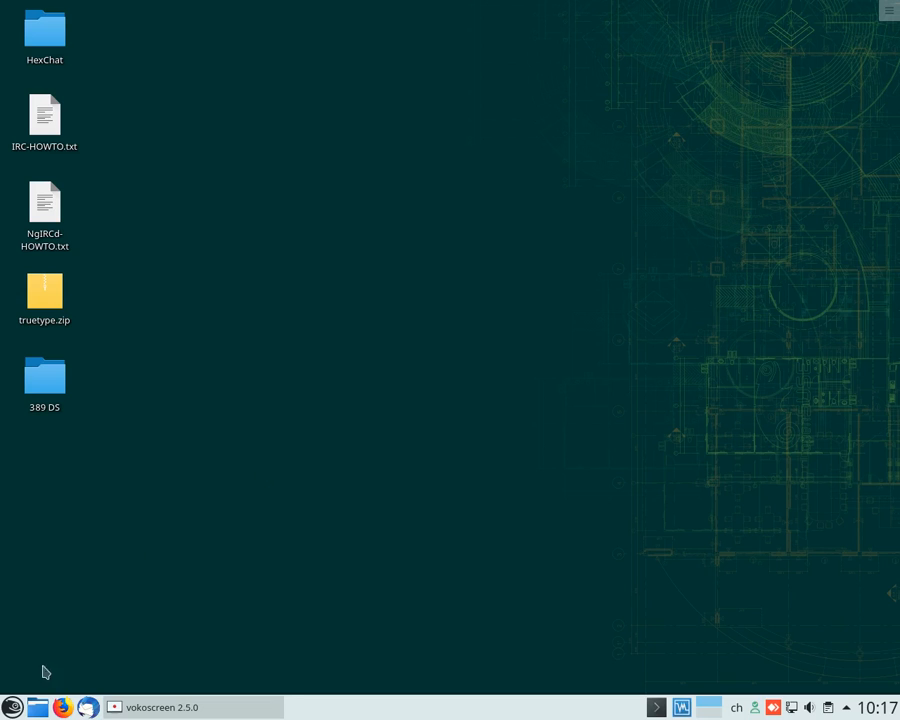
Step: Launch the HexChat IRC client from the Internet applications
left_click(12, 709)
left_click(104, 660)
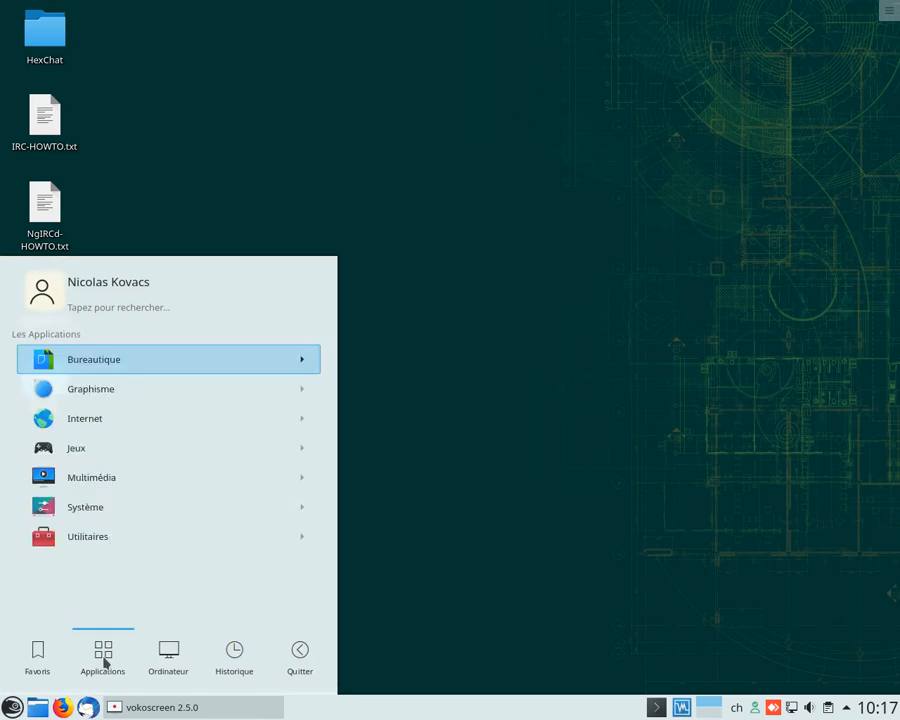
left_click(123, 419)
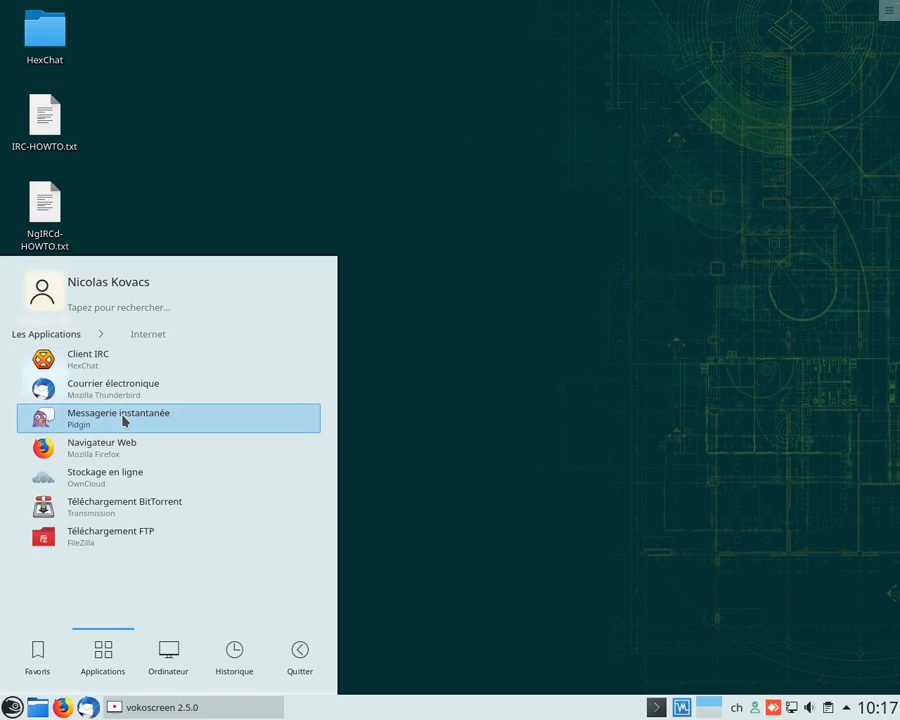
left_click(123, 364)
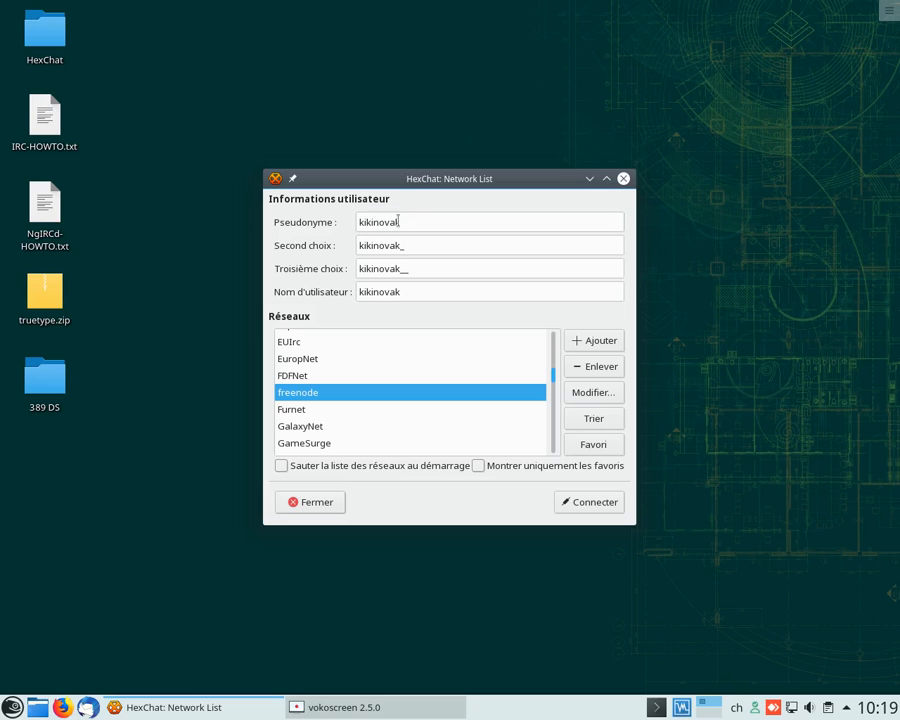
Step: Replace the primary nickname with the short form of the account owner's first name
left_click_drag(411, 221, 364, 222)
key("BackSpace")
key("BackSpace")
type("Nic")
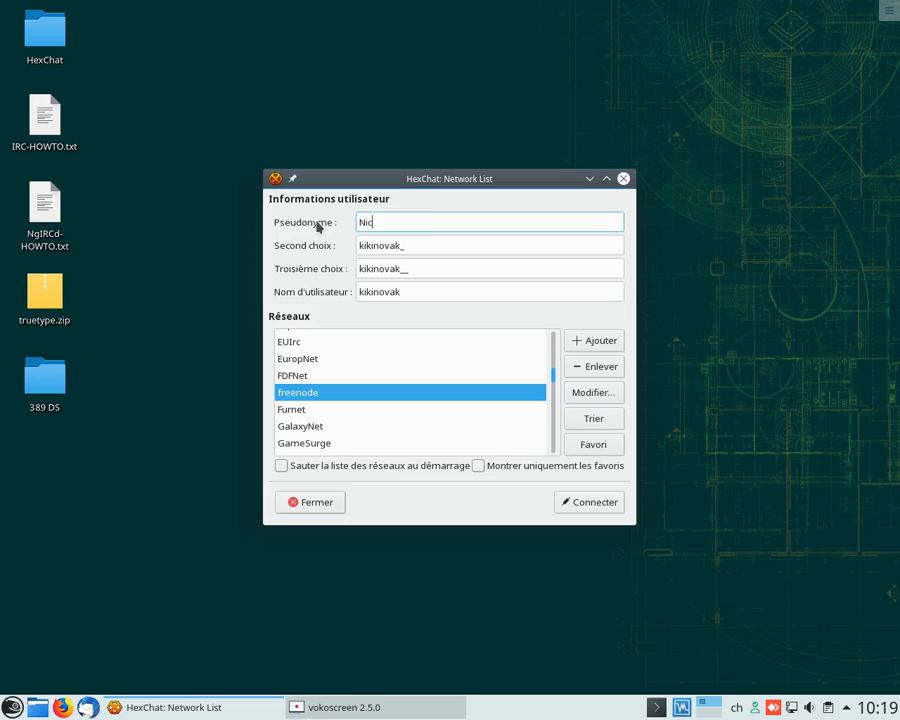
type("o")
Step: Set the second and third nickname choices to the primary nickname followed by one and two underscores respectively
left_click_drag(409, 245, 371, 245)
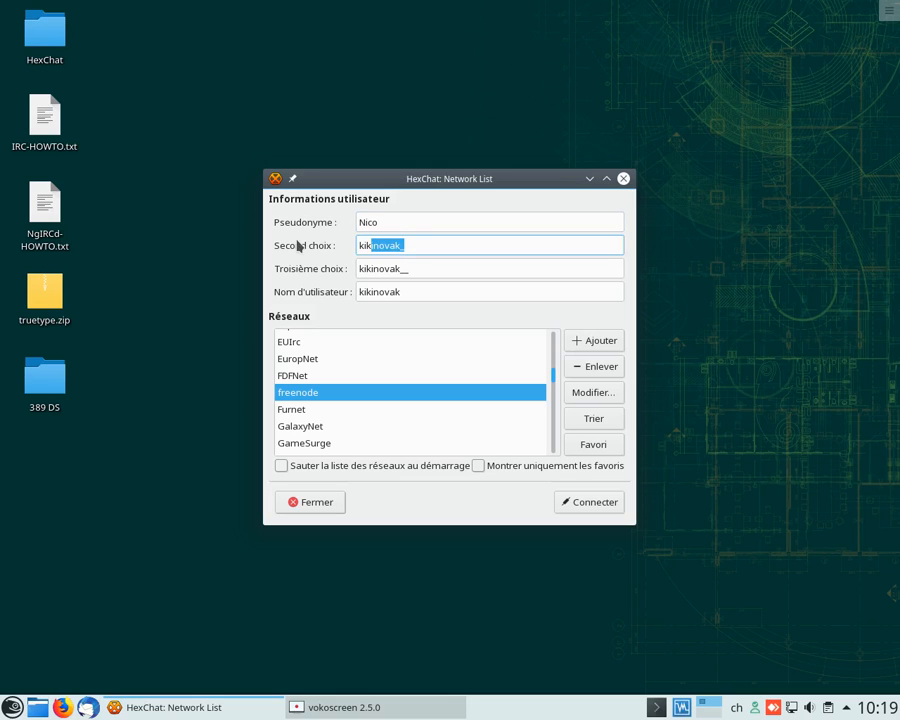
key("ctrl+a")
type("Nico_")
left_click_drag(408, 267, 307, 268)
type("Nico__")
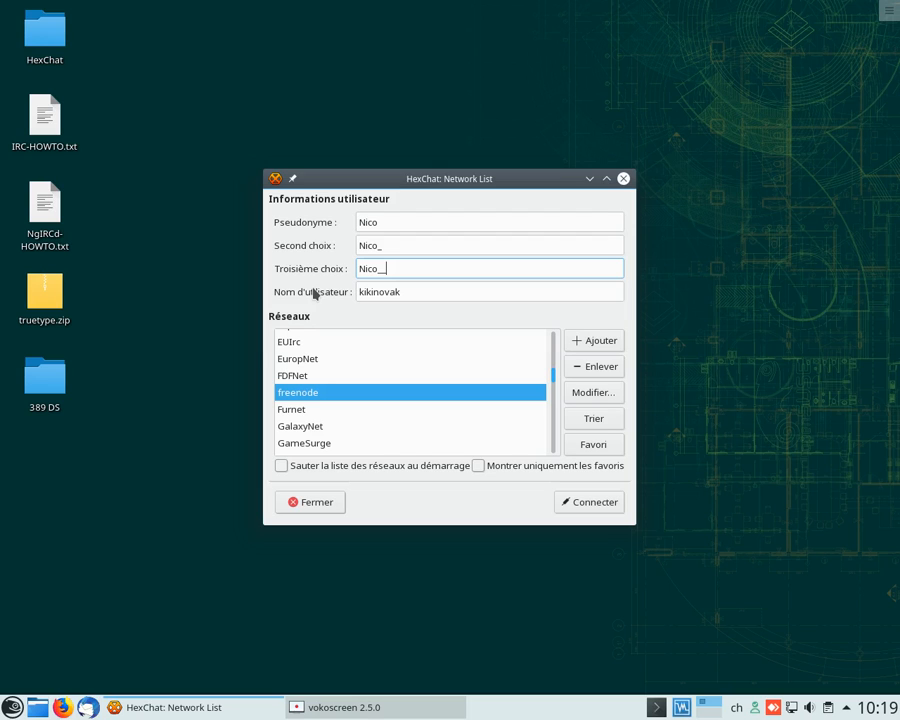
type("_")
Step: Add a new network named Scholae to the network list
scroll(553, 370, "up", 5)
scroll(553, 366, "down", 3)
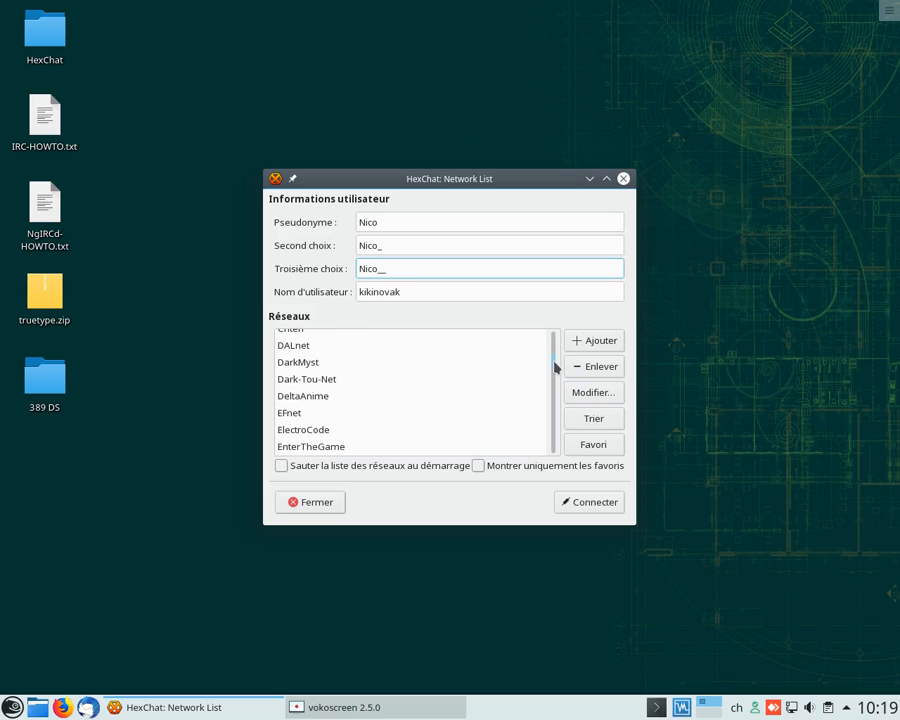
left_click(601, 343)
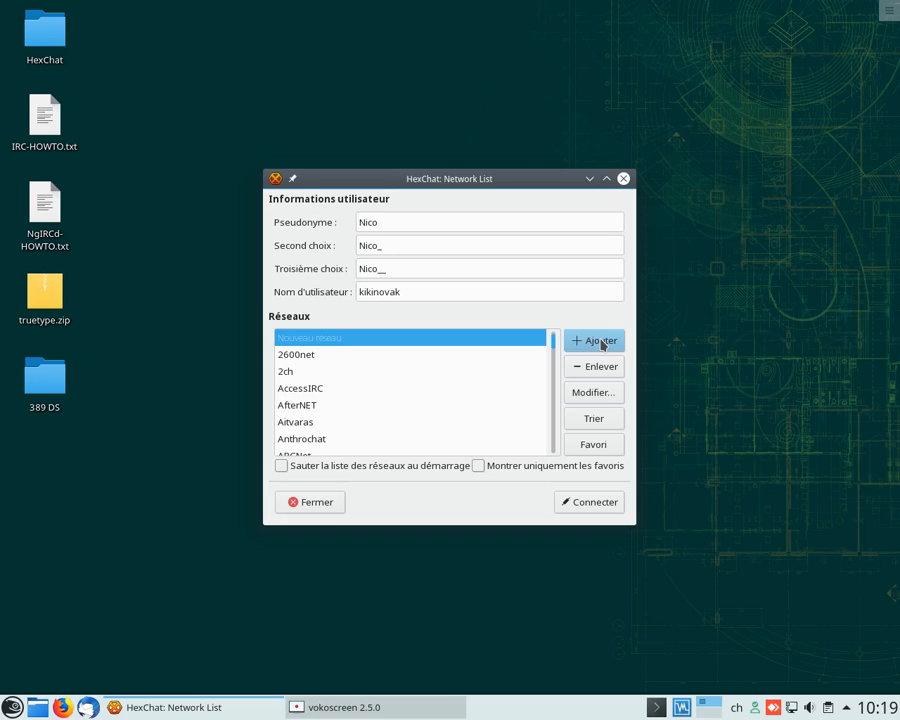
type("Scholae")
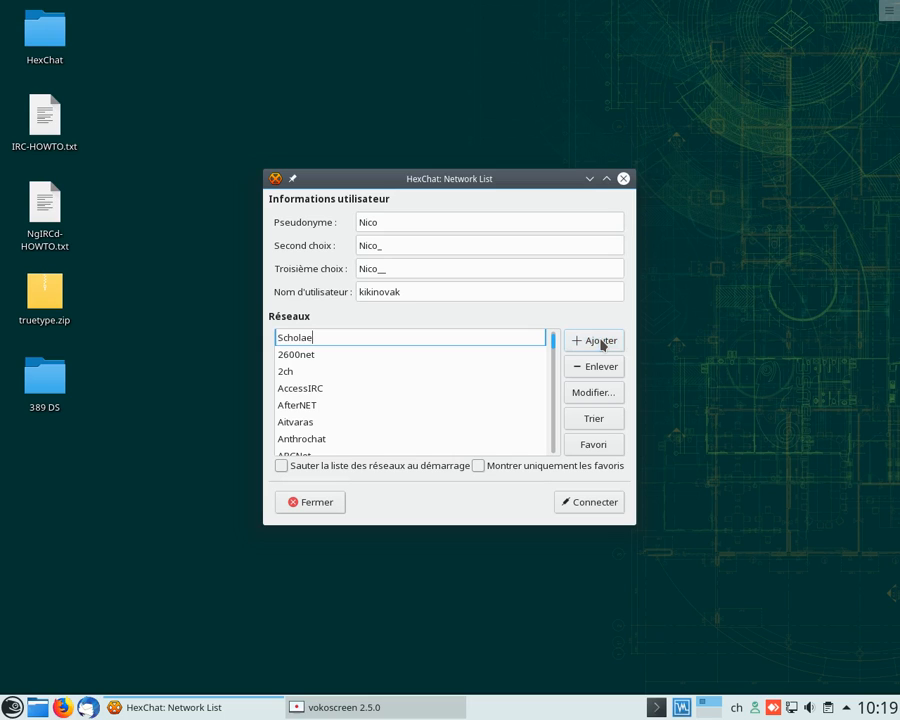
key("Return")
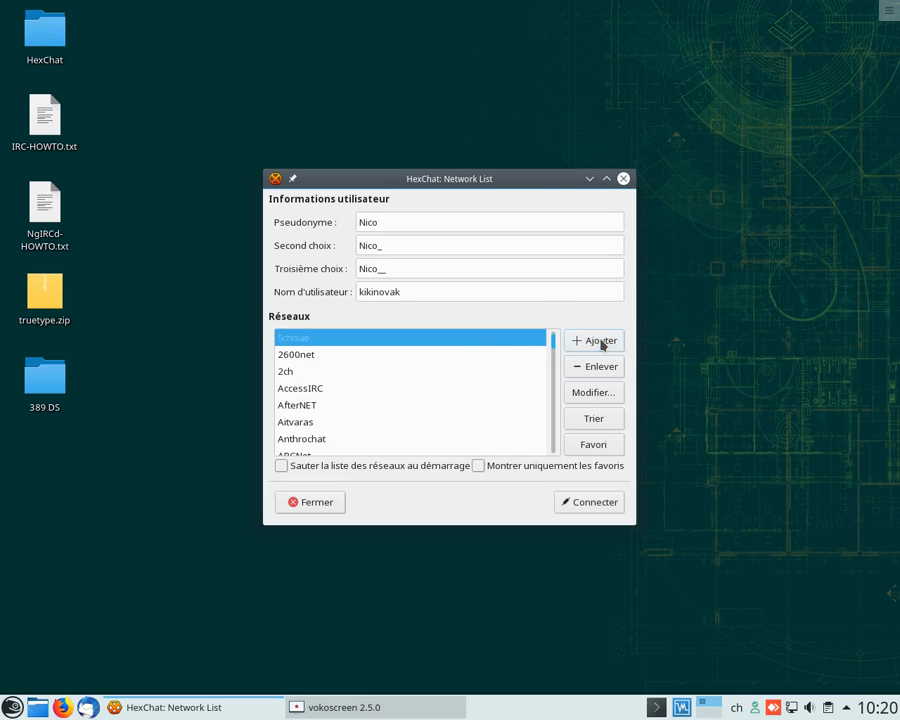
Step: Set the Scholae network's server to irc.scholae.fr/6667 and enable SSL for all servers of this network
left_click(601, 396)
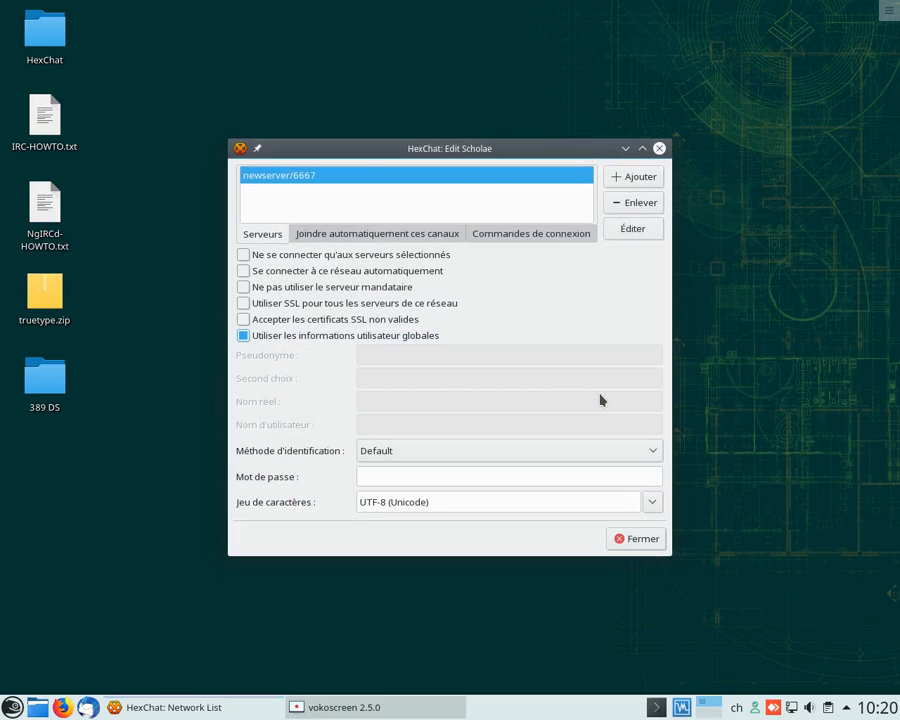
left_click(356, 174)
type("i")
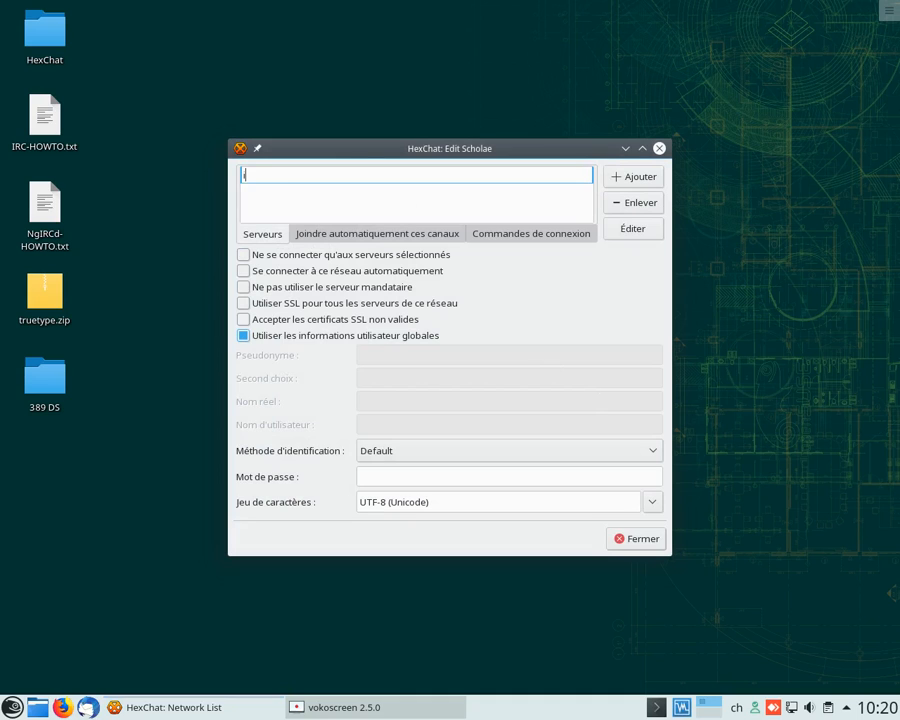
type("rc.scholae.fr/6667")
key("Return")
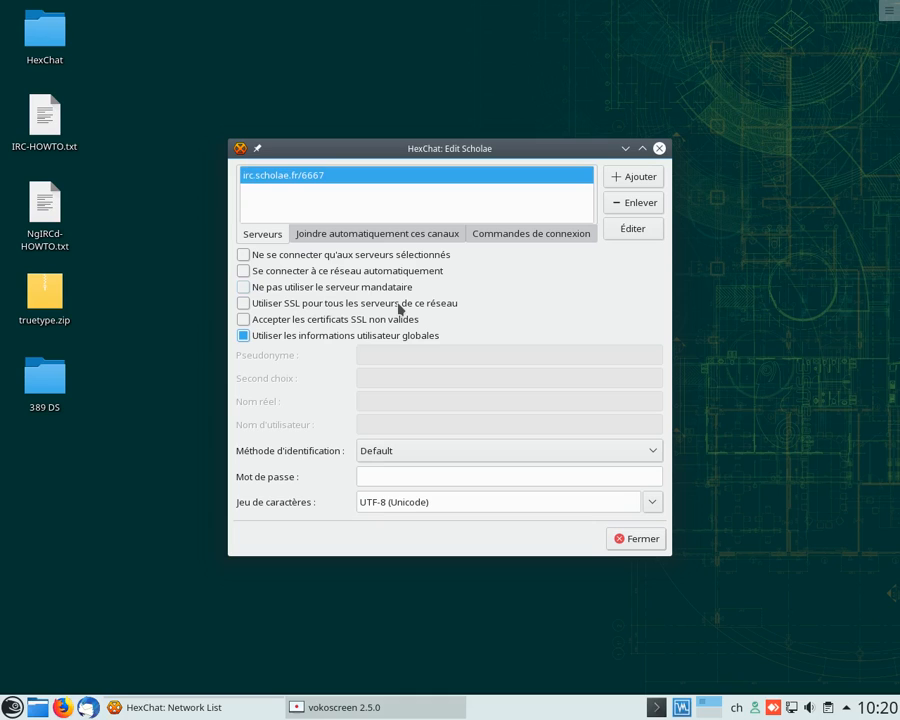
left_click(244, 305)
left_click(645, 541)
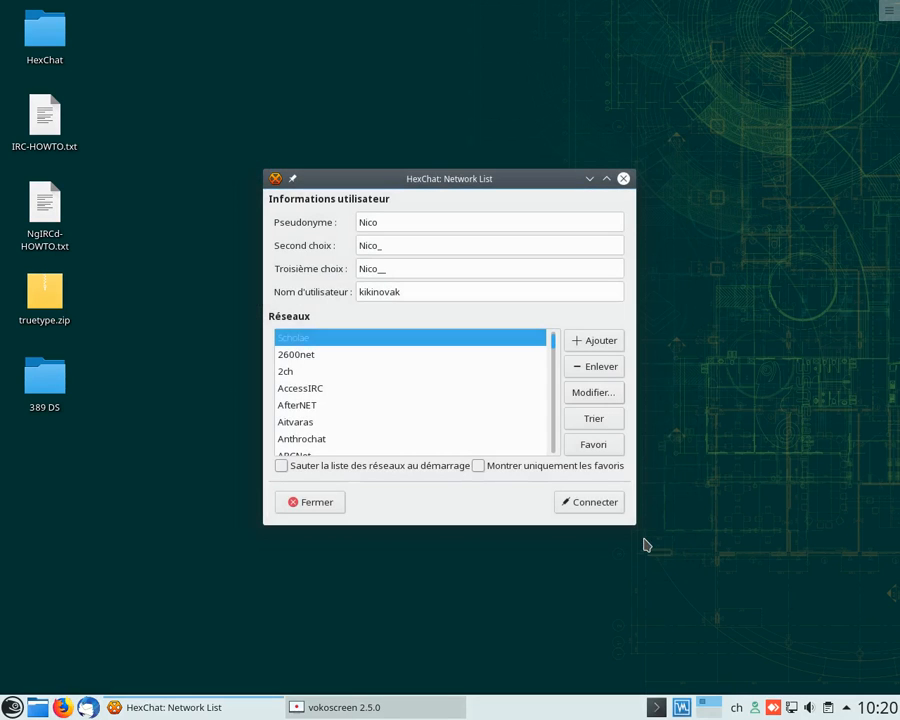
Step: Connect to the Scholae network without joining a channel, and enlarge and reposition the chat window
left_click(594, 506)
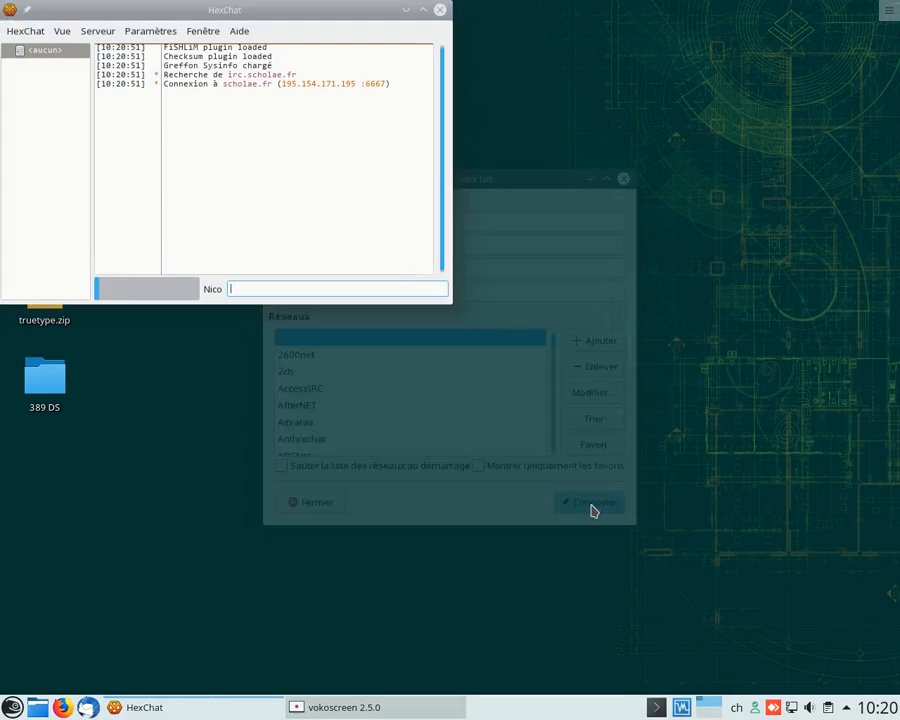
left_click_drag(290, 10, 445, 76)
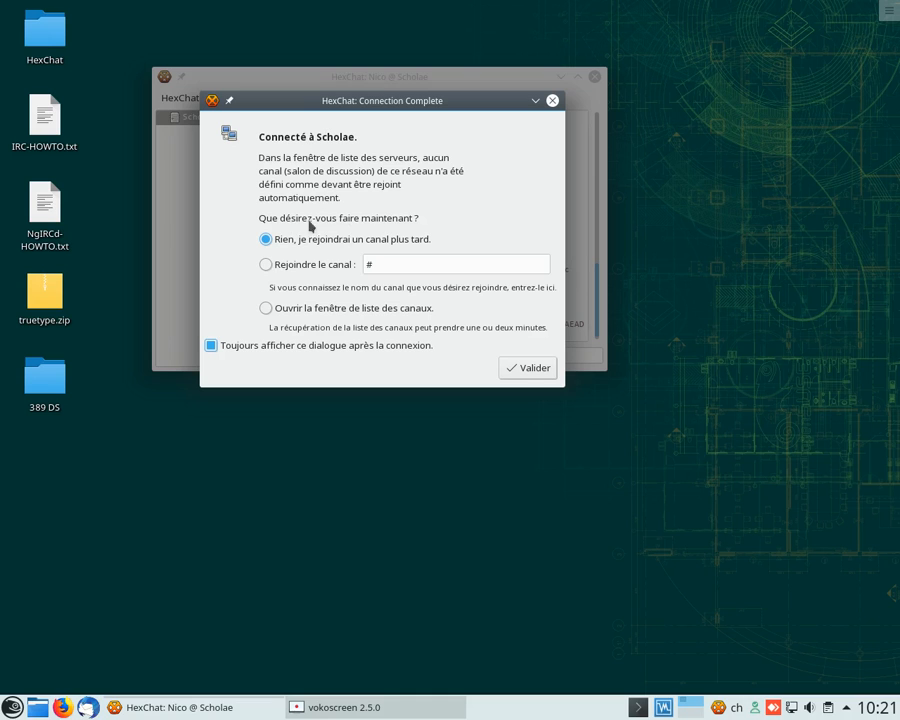
left_click(533, 370)
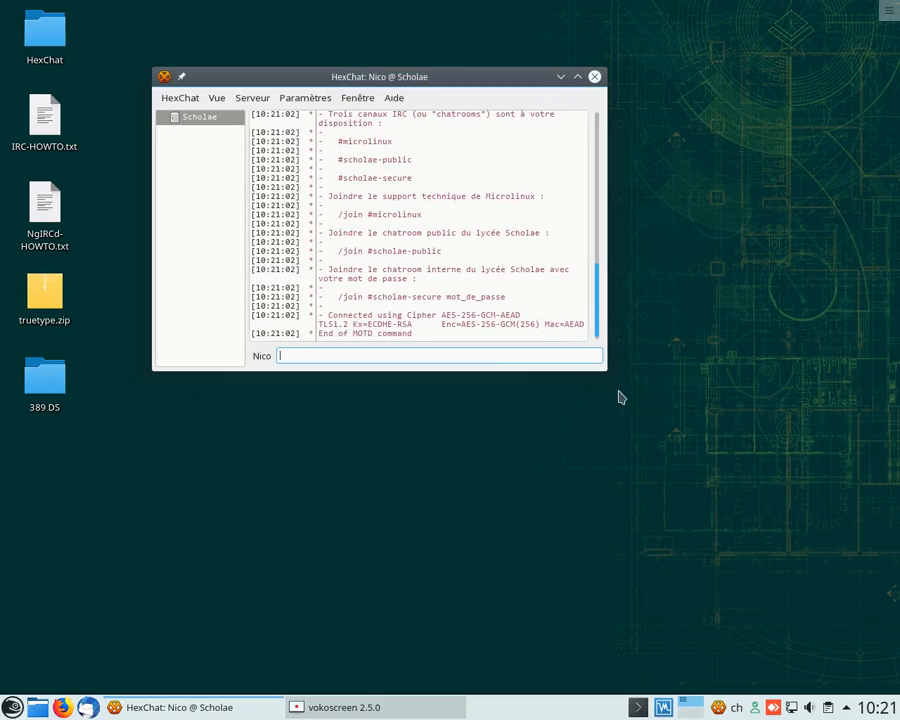
left_click_drag(606, 371, 705, 548)
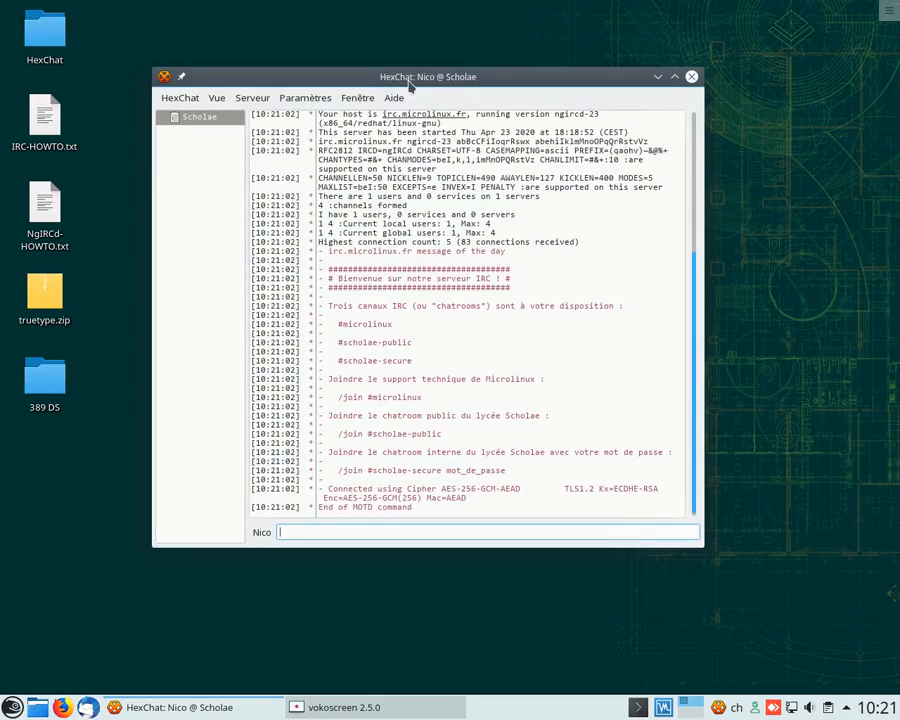
left_click_drag(490, 77, 473, 49)
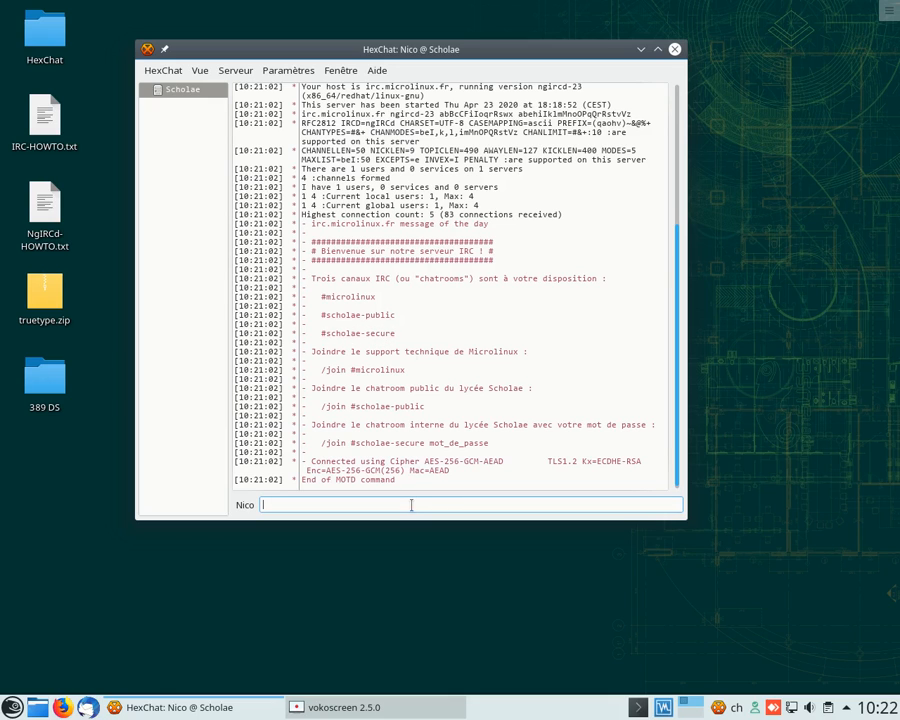
Step: Join the channel #scholae-public and widen the channel list until the channel name fits
type("/join")
type("#scholae-publi")
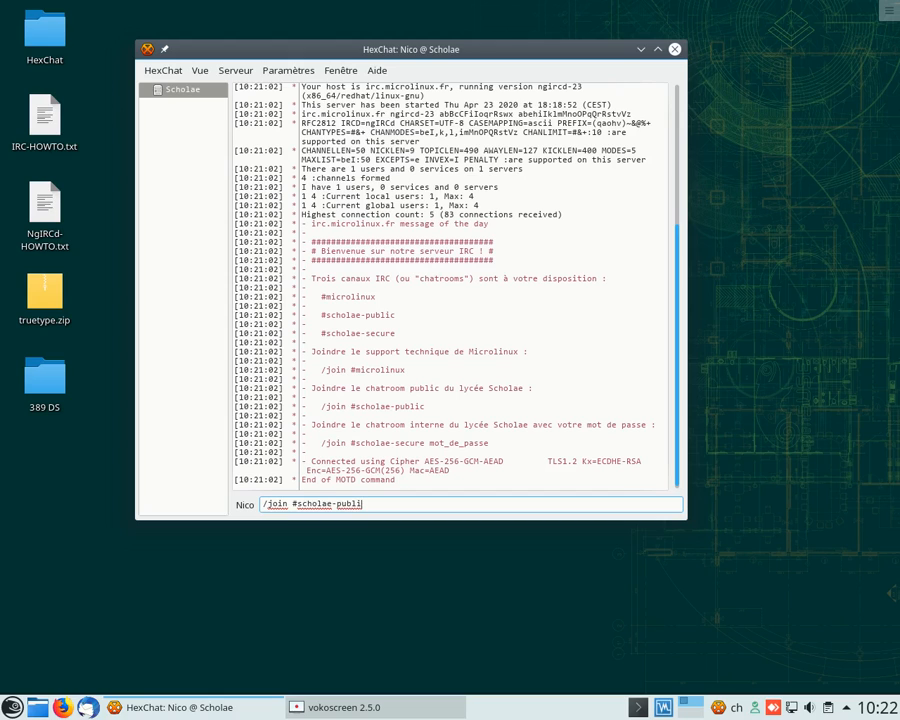
type("c")
key("Return")
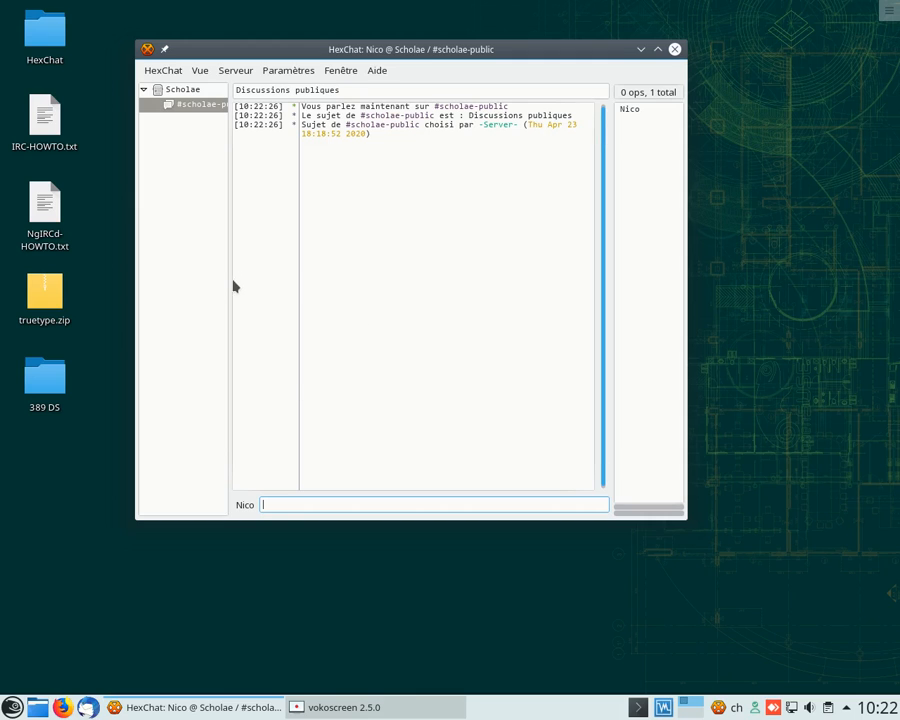
left_click_drag(228, 281, 260, 277)
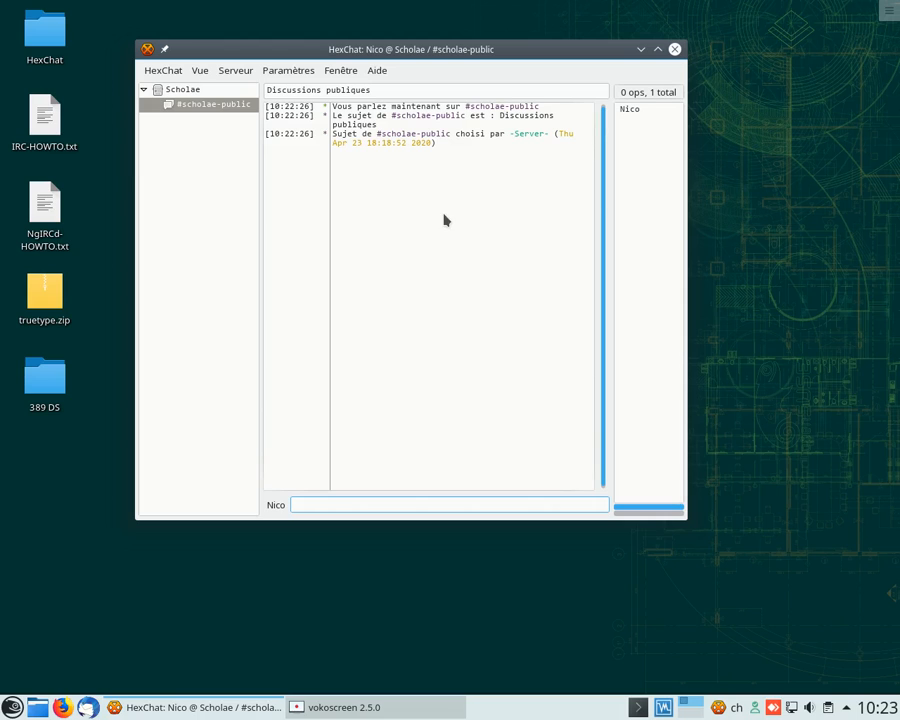
Step: Set the interface font to Misc Fixed, Standard style, size 11, and enlarge the chat window
left_click(287, 76)
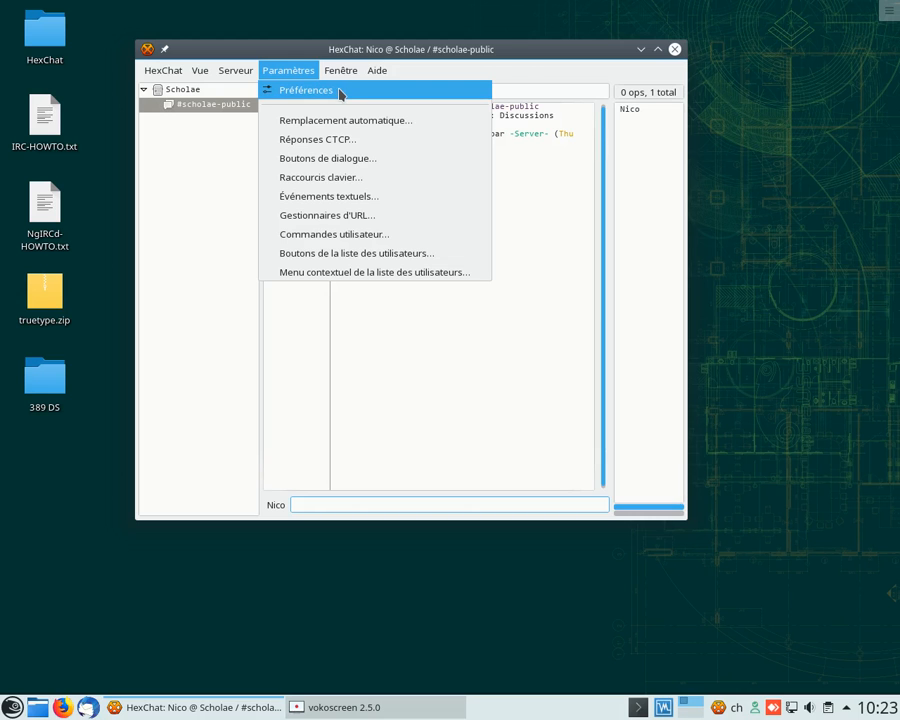
left_click(340, 92)
left_click_drag(348, 50, 411, 130)
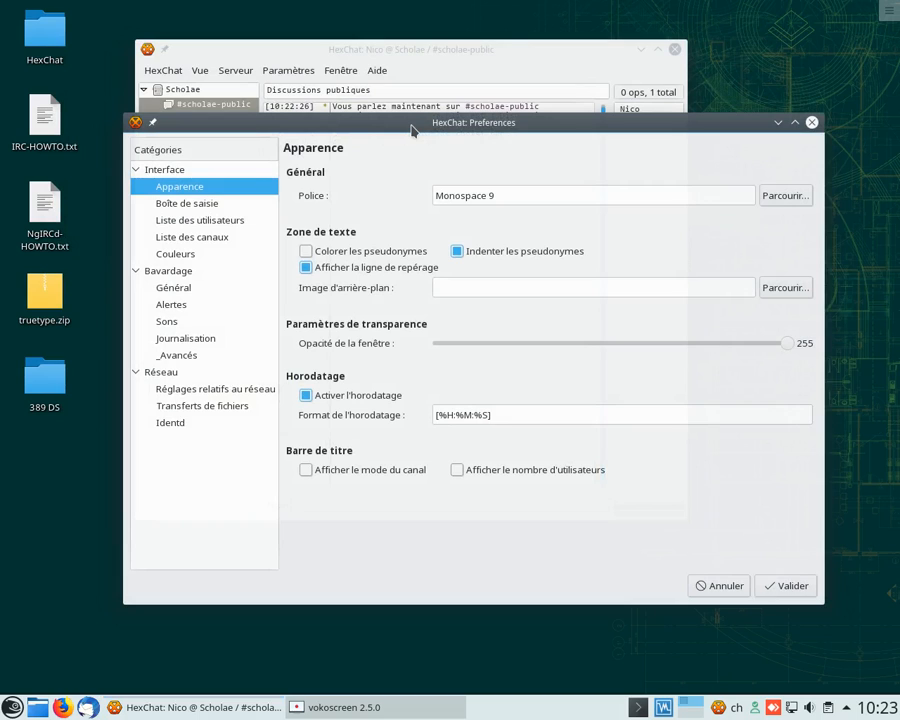
left_click_drag(413, 130, 413, 130)
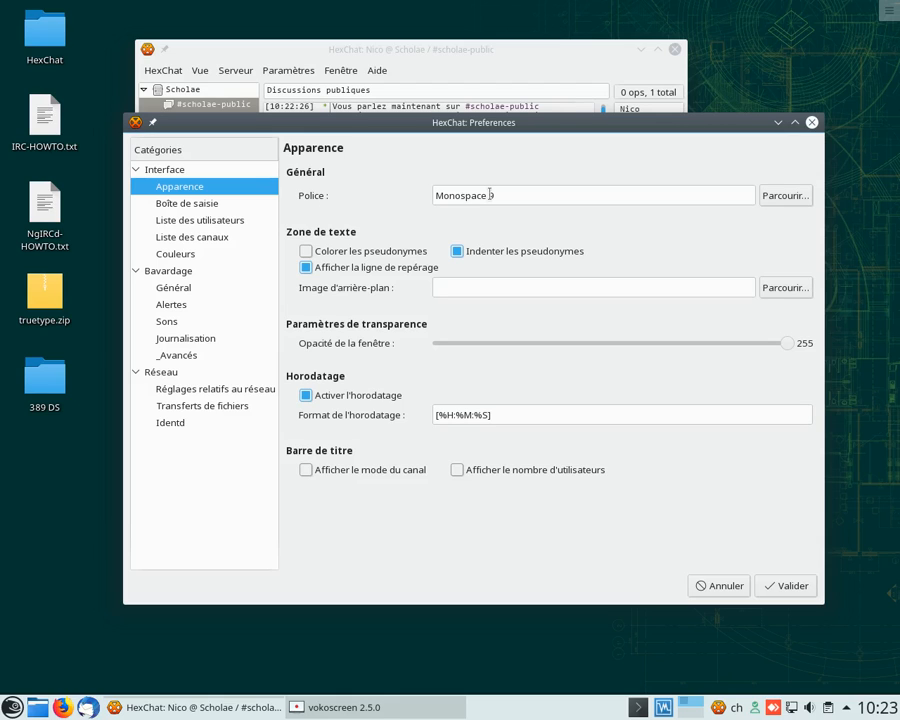
left_click(784, 196)
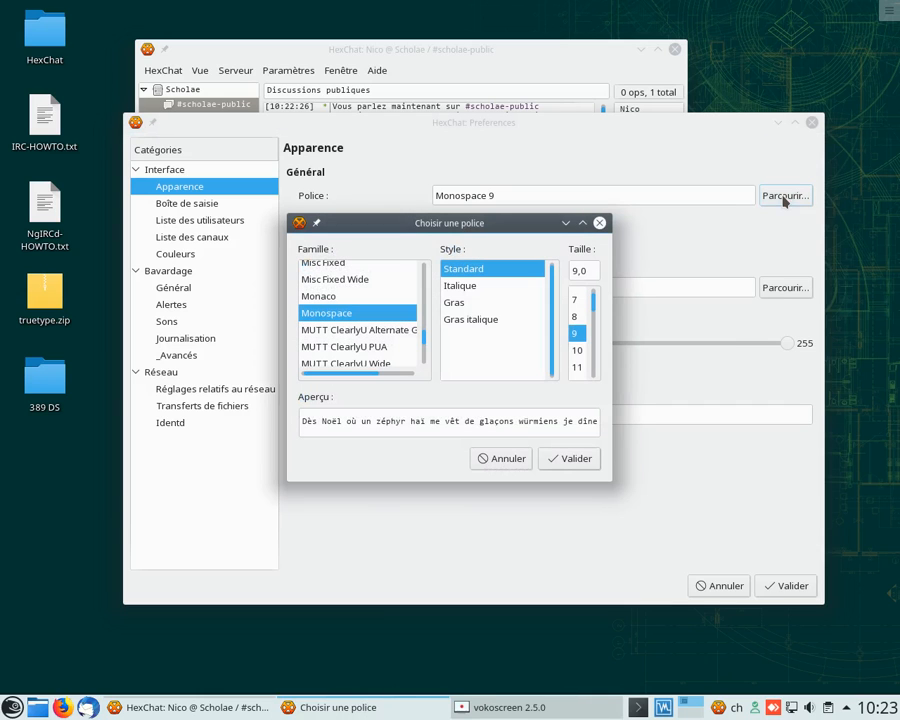
left_click(334, 264)
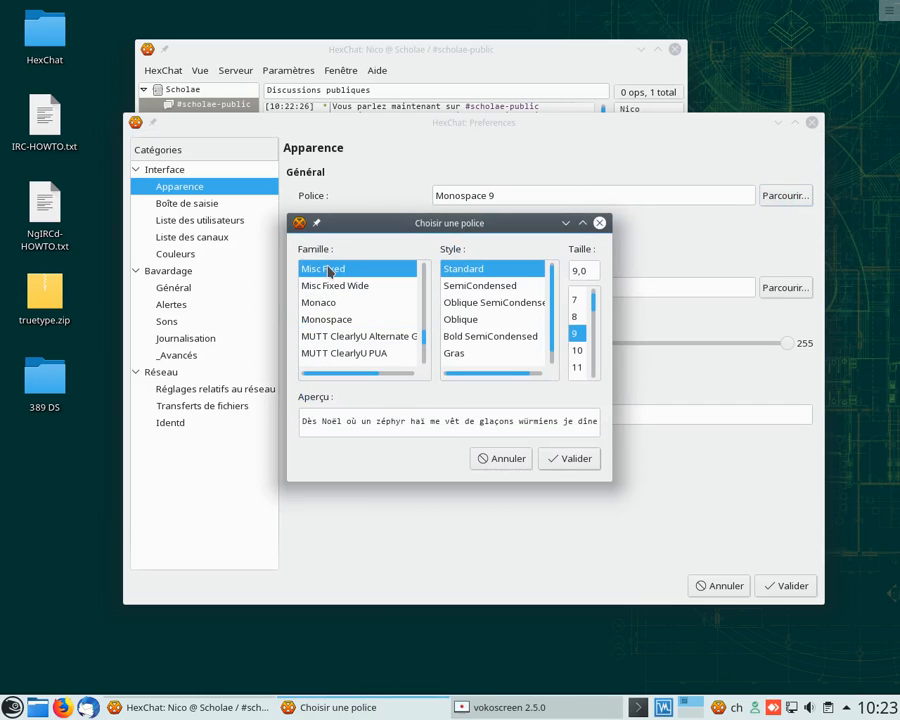
left_click(577, 368)
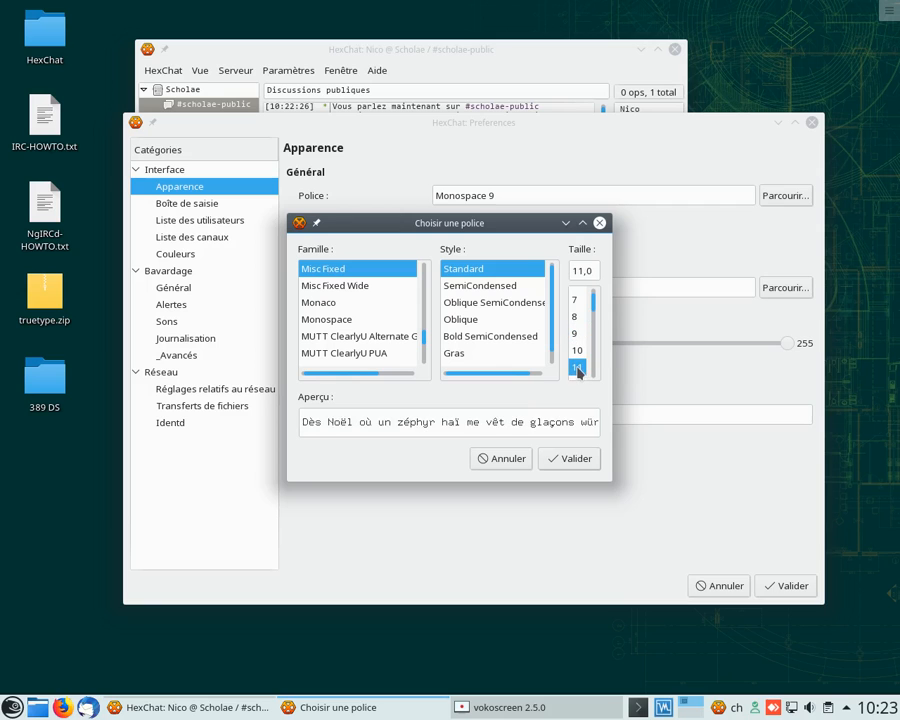
left_click(576, 459)
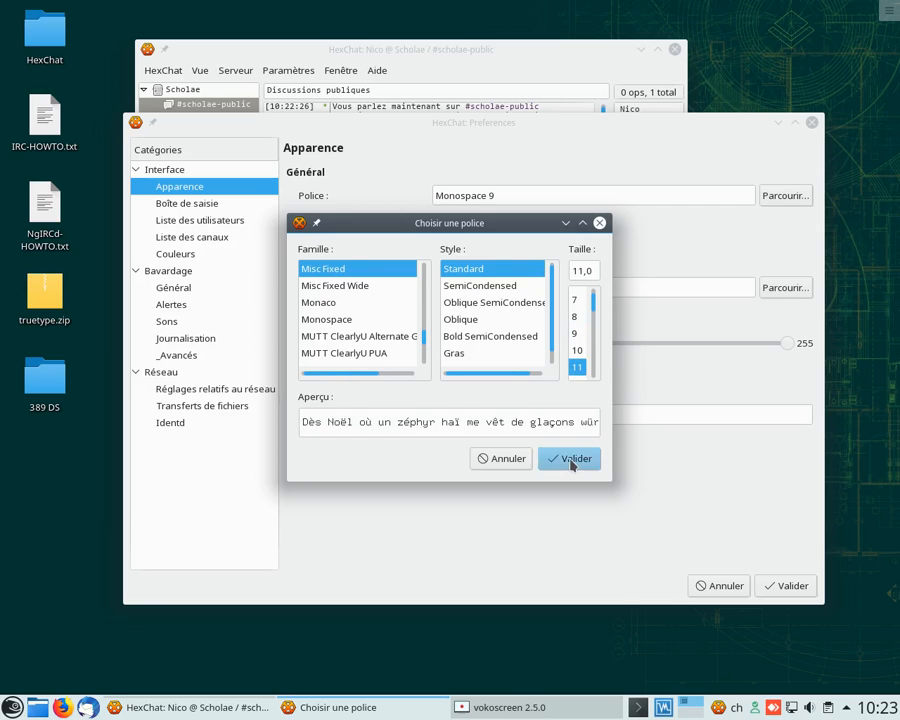
left_click(779, 593)
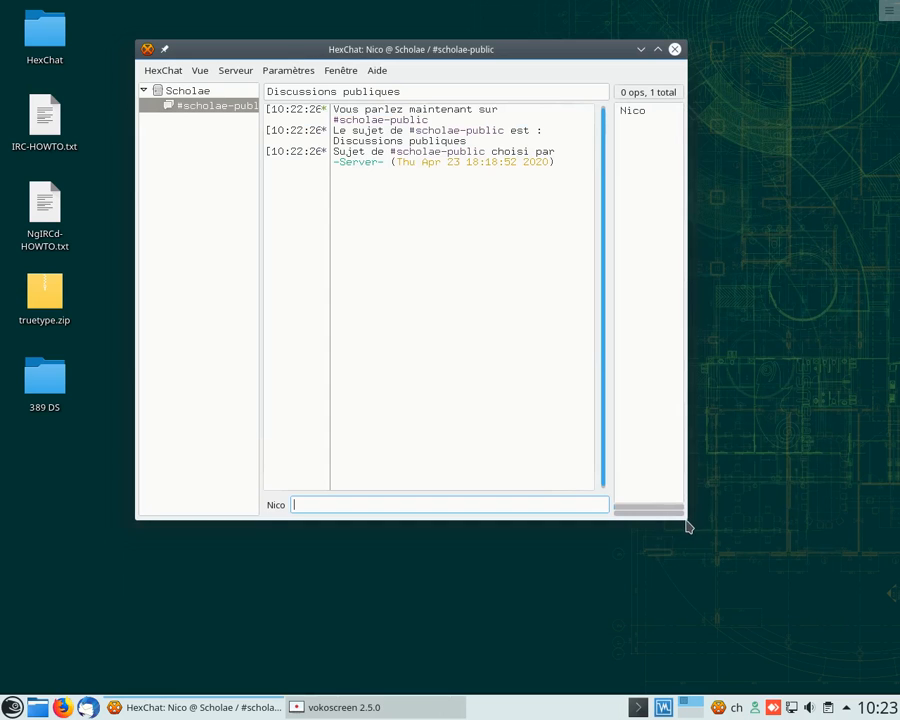
left_click_drag(686, 520, 764, 580)
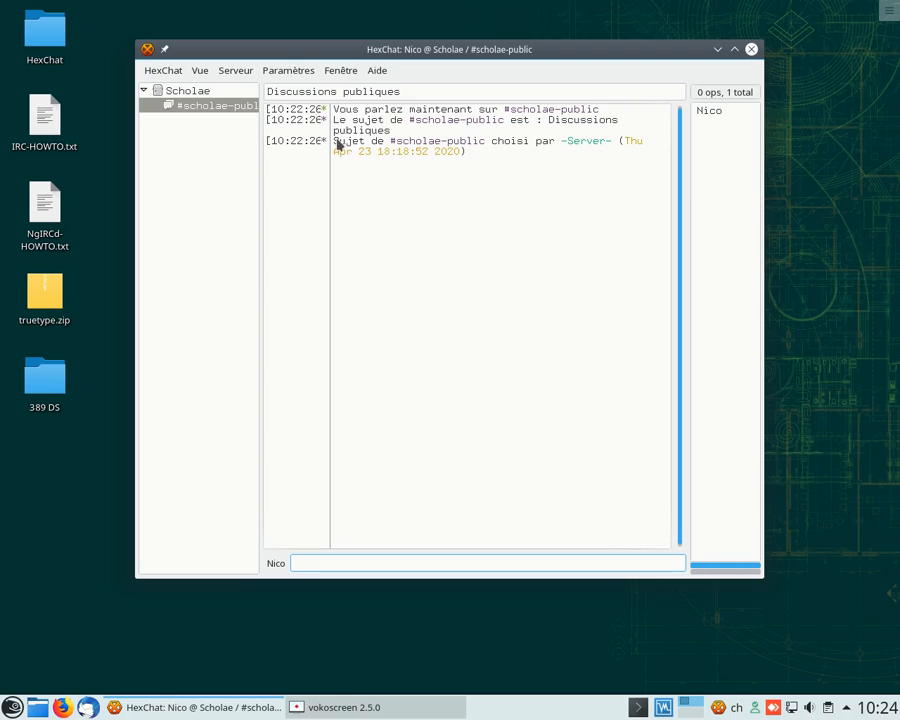
Step: Set the chat text's foreground colour to white, #FFFFFF, in the colour preferences
left_click(285, 71)
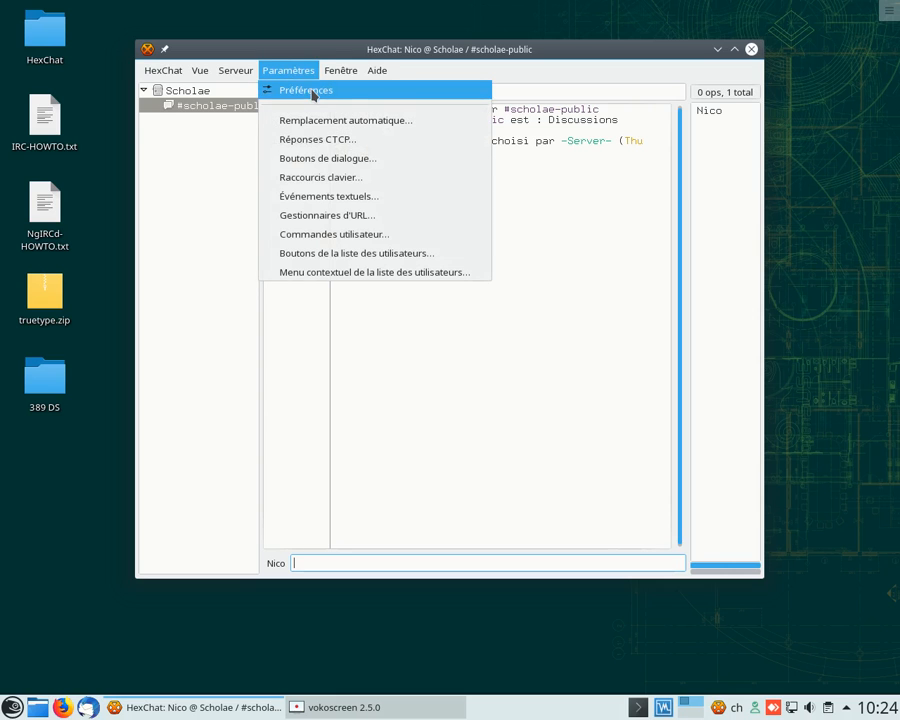
left_click(310, 90)
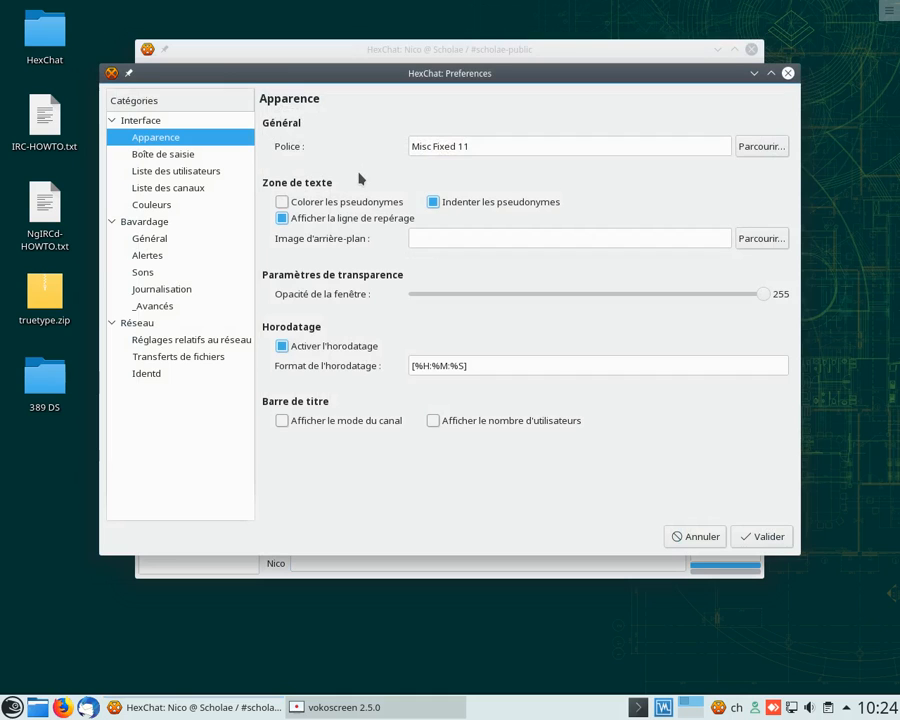
left_click(154, 206)
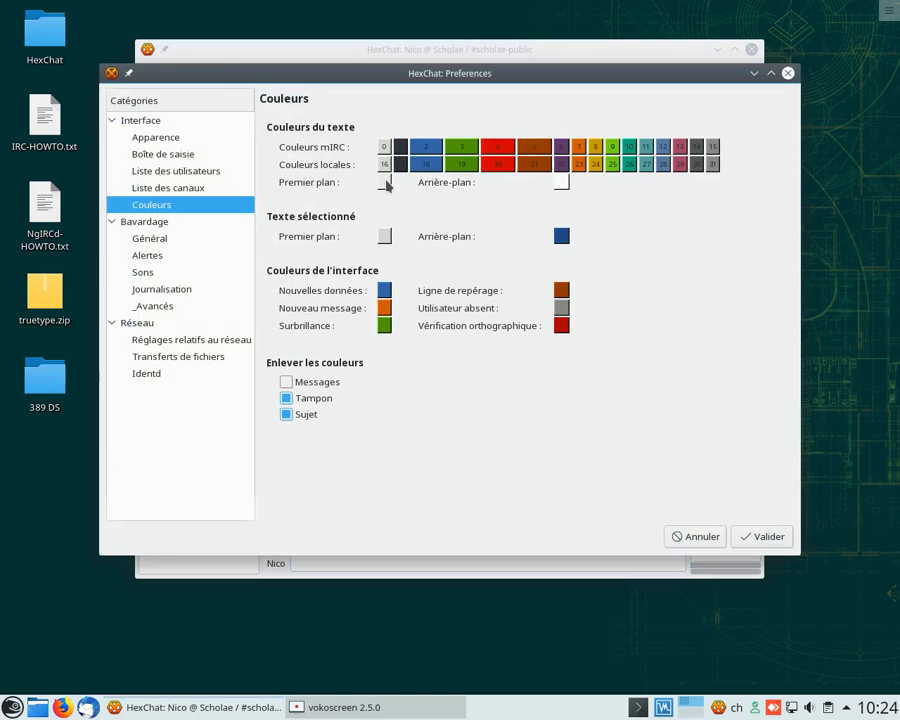
left_click(385, 184)
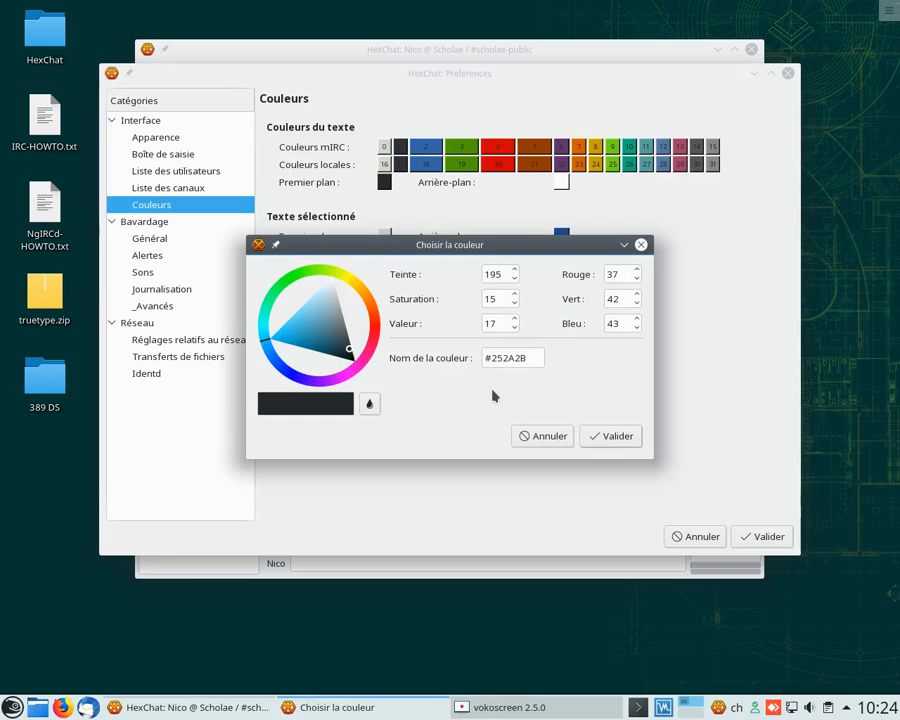
left_click(492, 358)
left_click_drag(495, 358, 530, 358)
key("BackSpace")
key("BackSpace")
type("000000")
left_click_drag(493, 357, 530, 360)
type("FFFFFF")
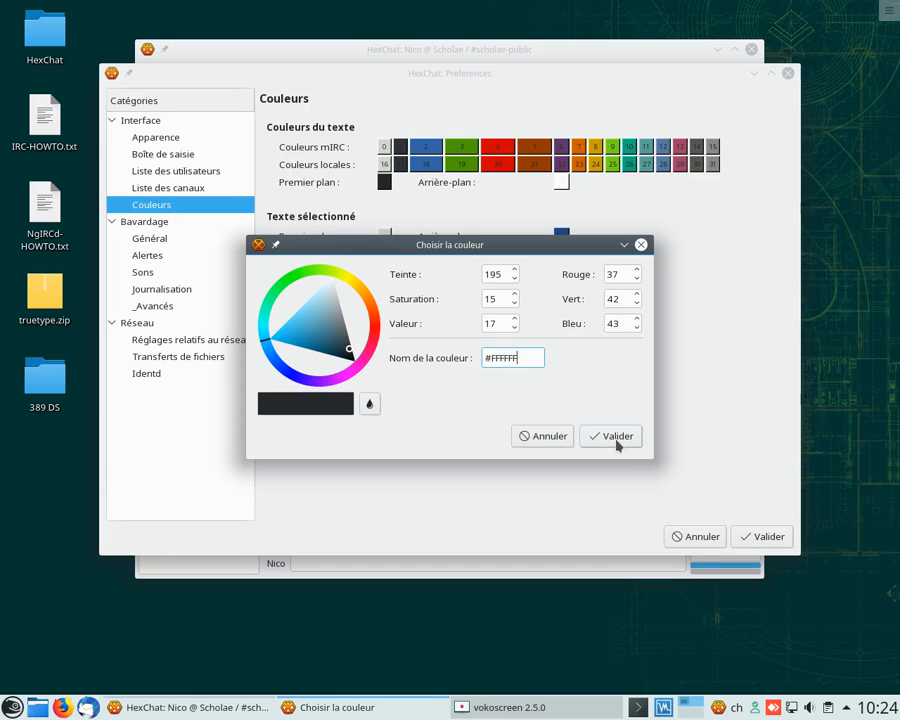
left_click(614, 438)
Step: Set the chat text's background colour to black, #000000, and apply the preferences
left_click(561, 182)
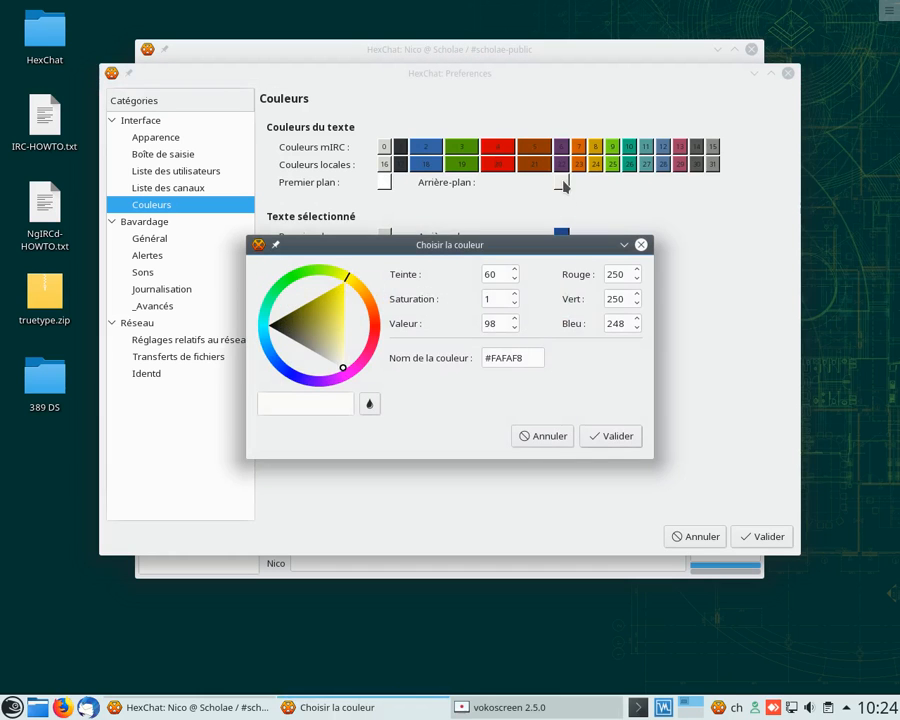
left_click_drag(494, 358, 542, 360)
key("BackSpace")
key("BackSpace")
type("000000")
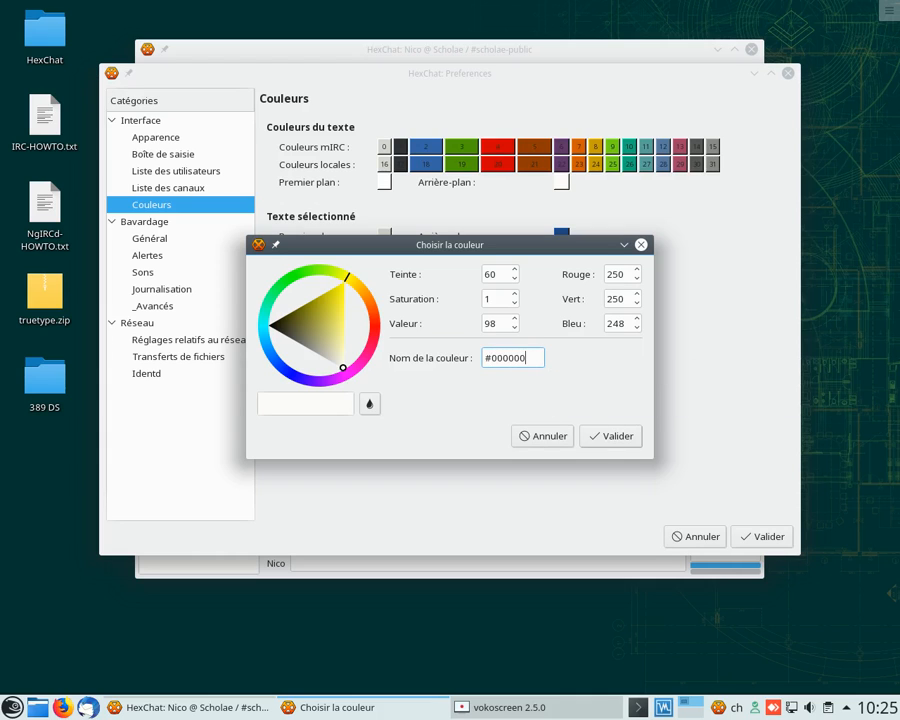
left_click(613, 437)
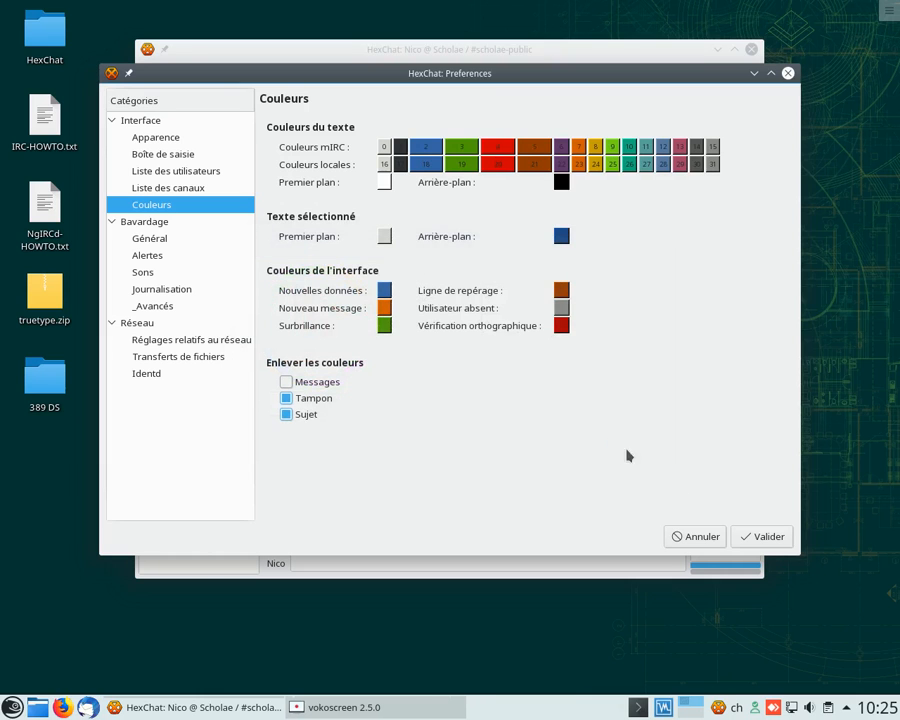
left_click(765, 537)
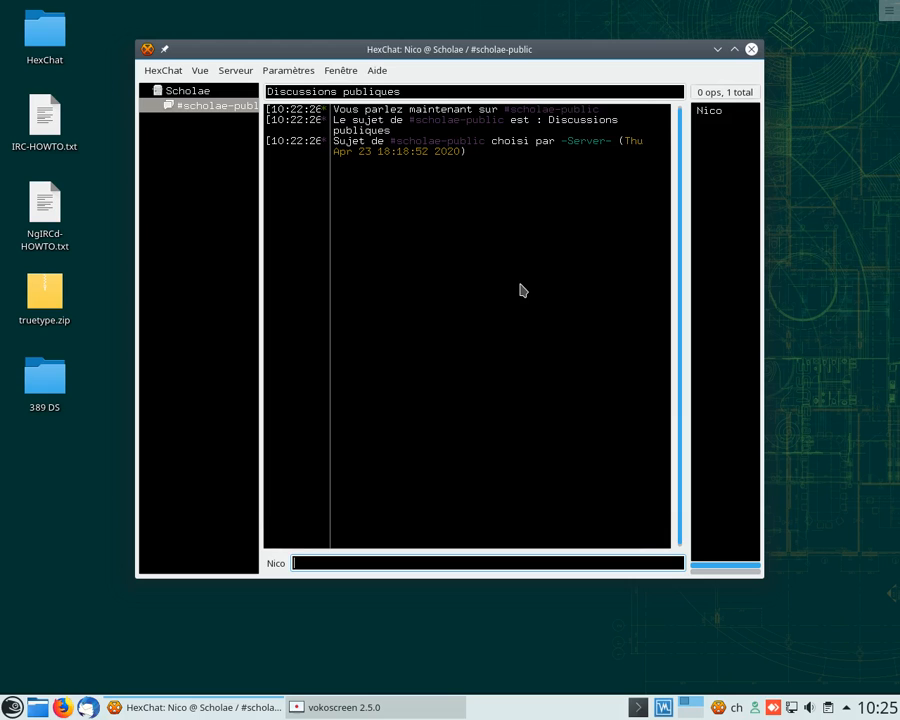
Step: Reopen the colour preferences and set the text foreground colour to light grey, #F0F0F0
left_click(289, 72)
left_click(292, 89)
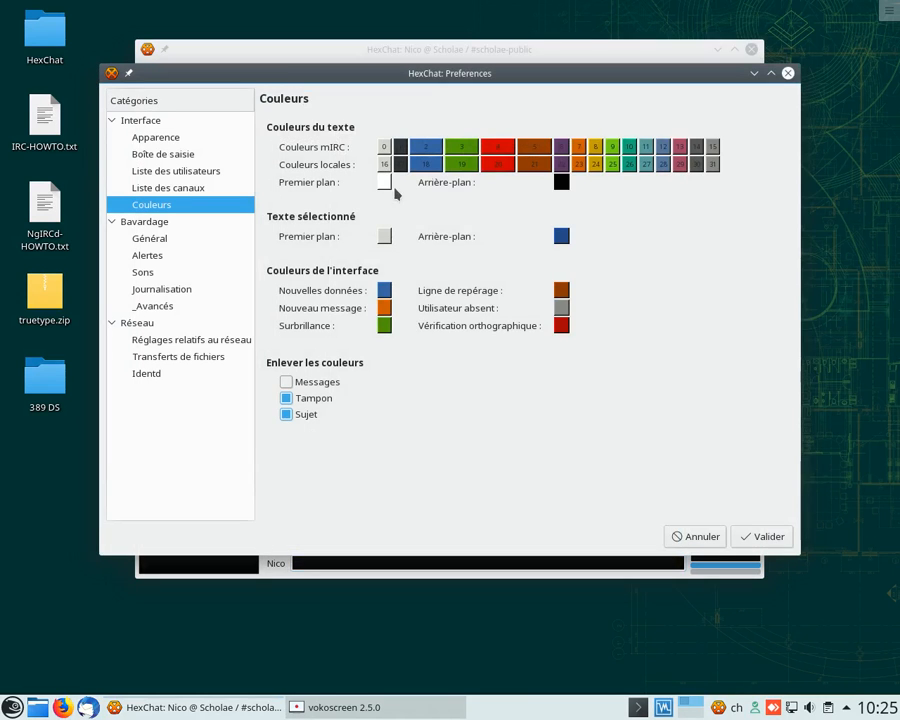
left_click(385, 183)
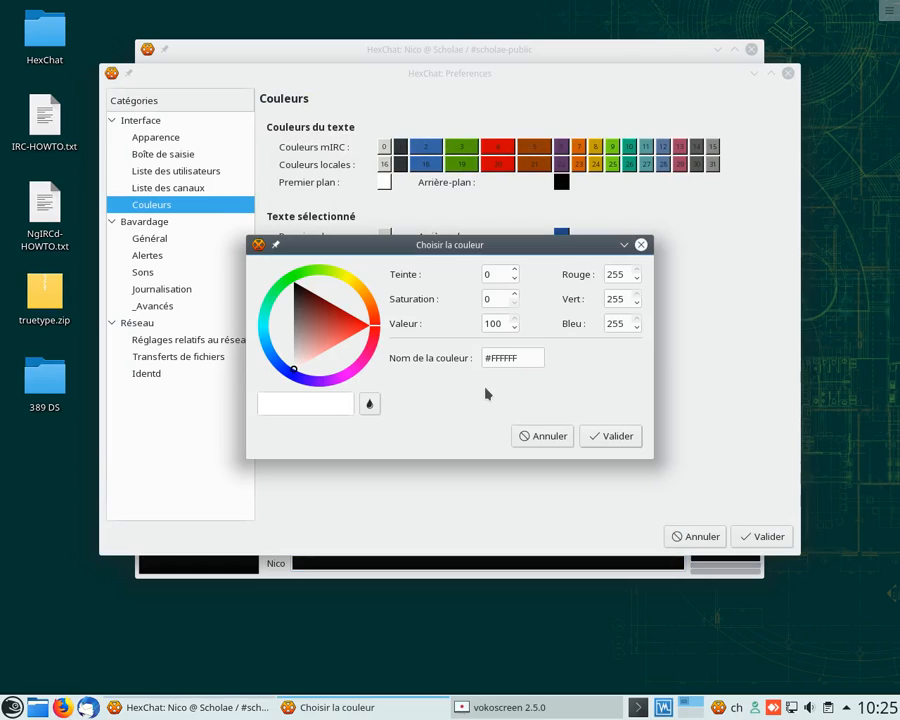
left_click(491, 358)
left_click_drag(491, 358, 528, 358)
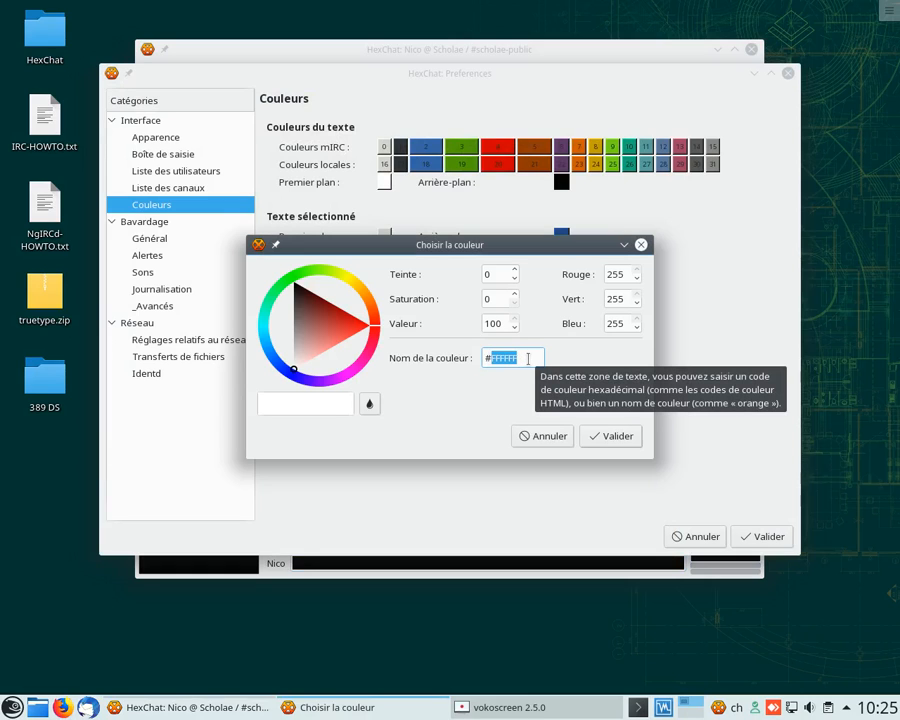
type("F")
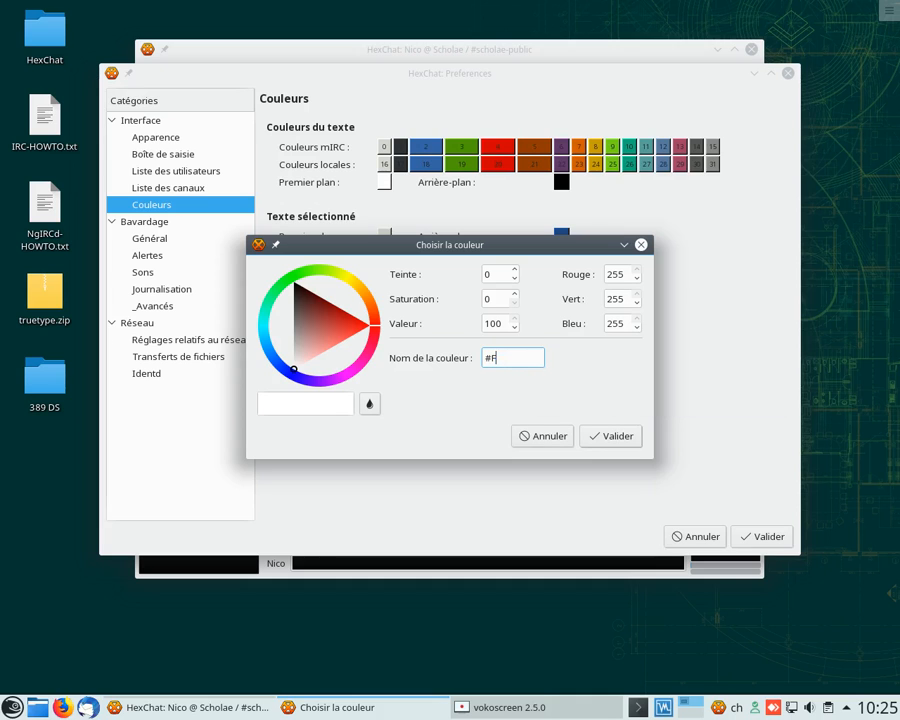
type("0F0F0")
left_click(612, 436)
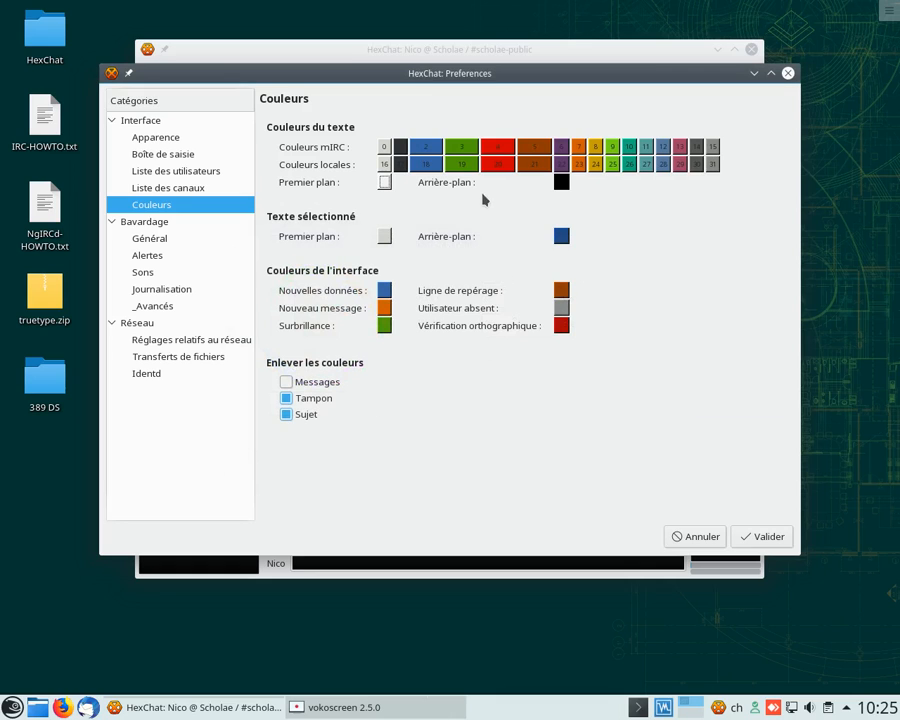
Step: Set the text background colour to dark grey, #1C1C1C
left_click(560, 181)
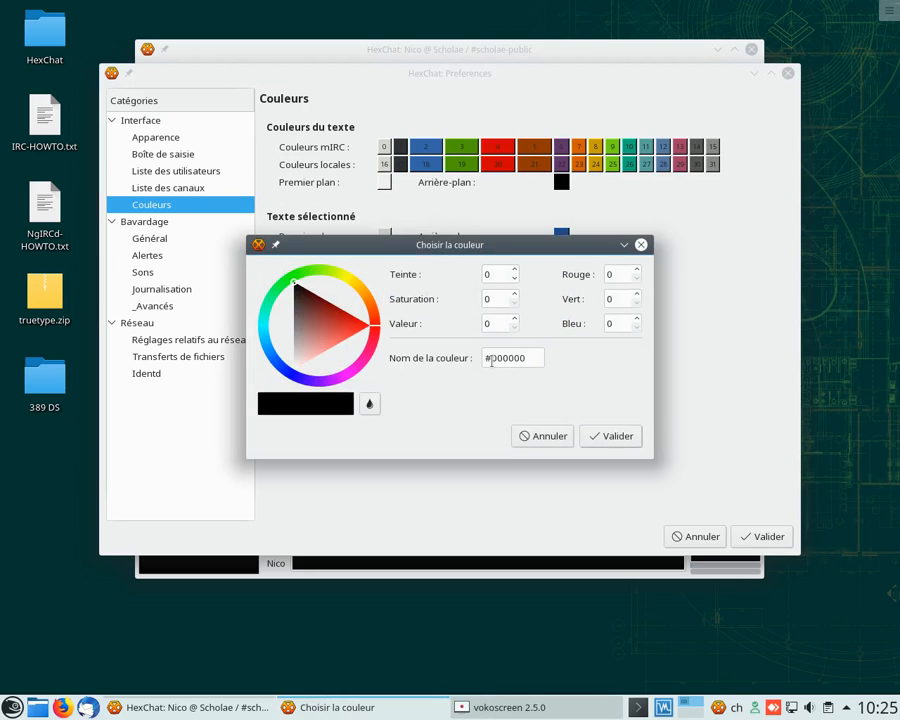
left_click_drag(489, 358, 538, 360)
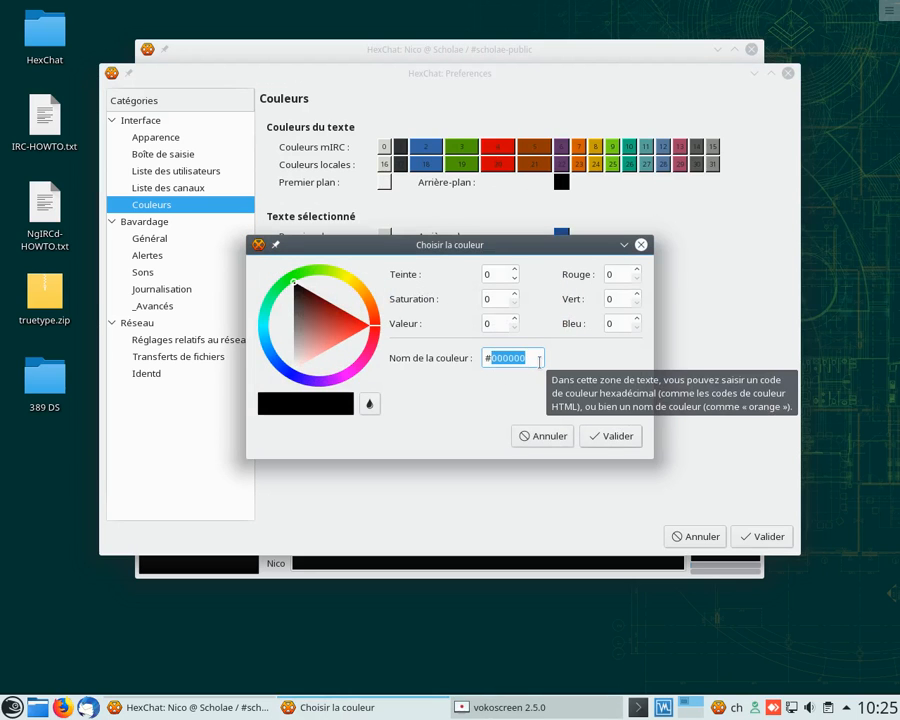
type("1")
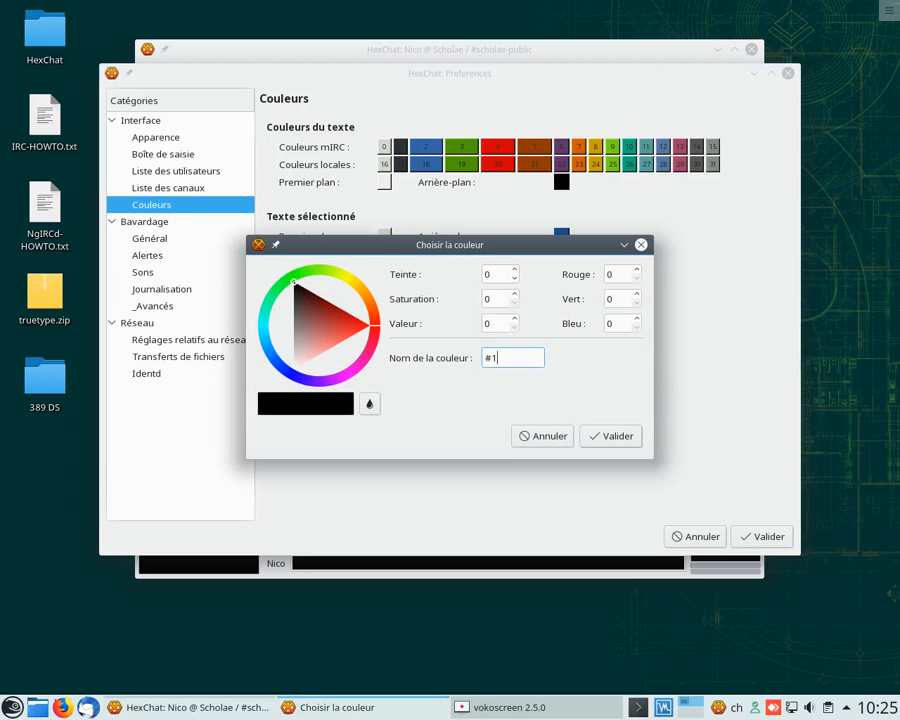
type("C1C1C")
left_click(615, 438)
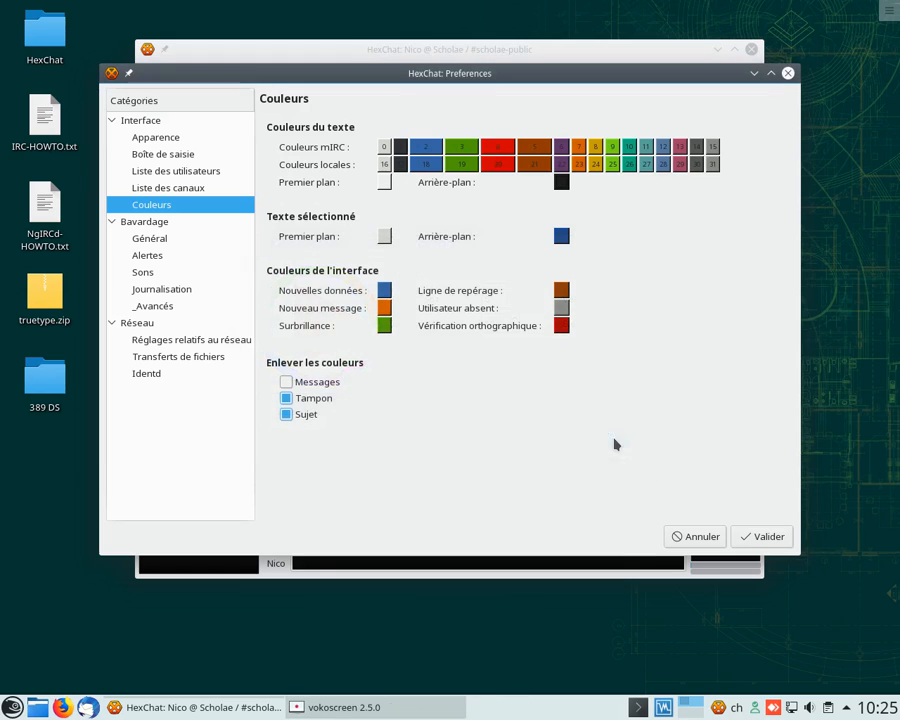
Step: Check the colour codes of the text foreground and background, and apply the preferences
left_click(384, 181)
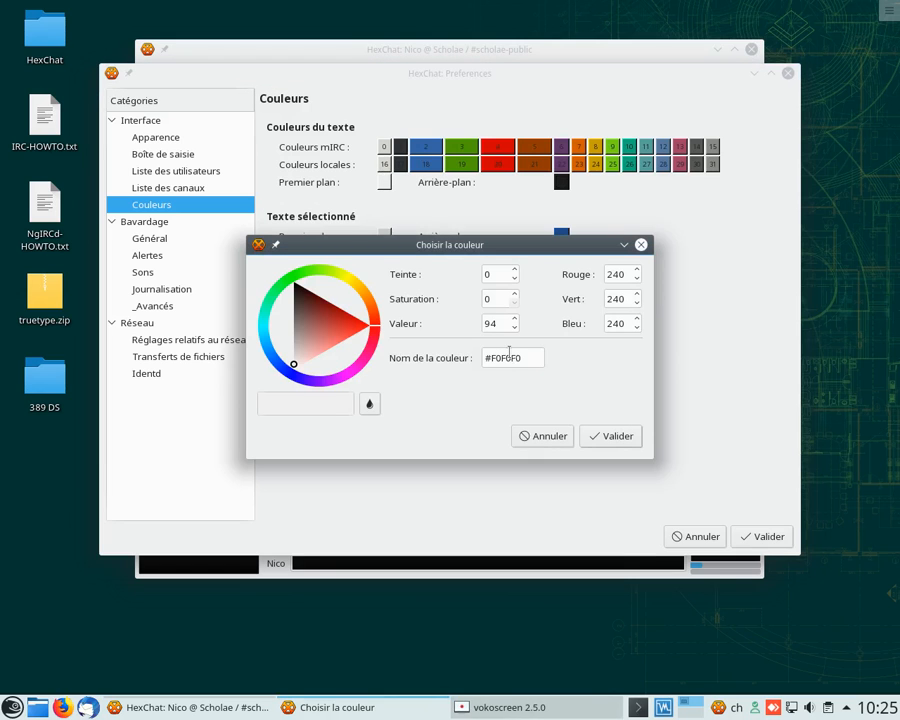
left_click(619, 441)
left_click(562, 182)
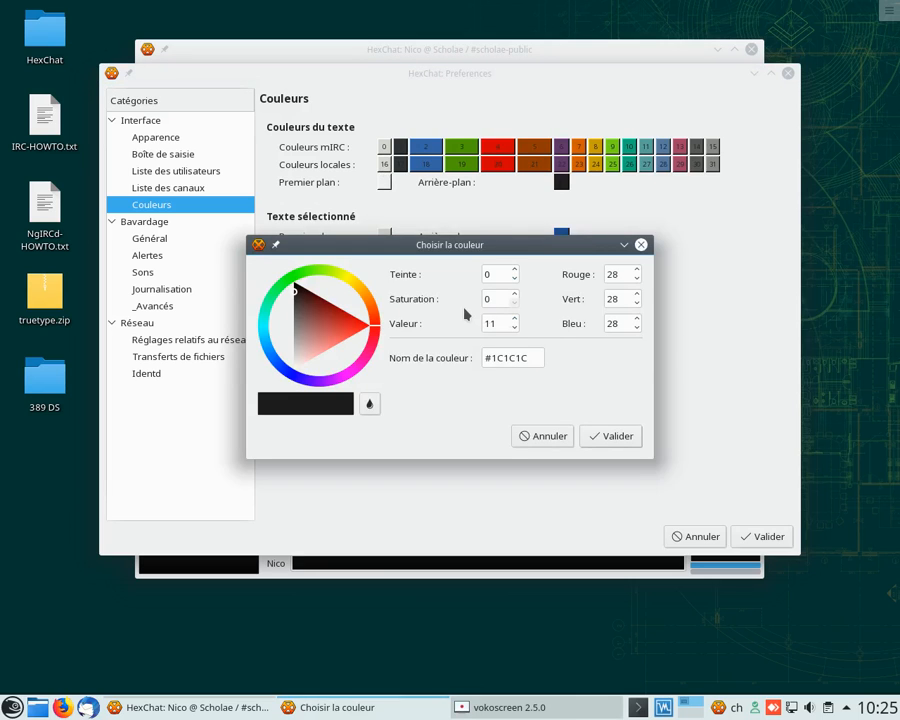
left_click(622, 441)
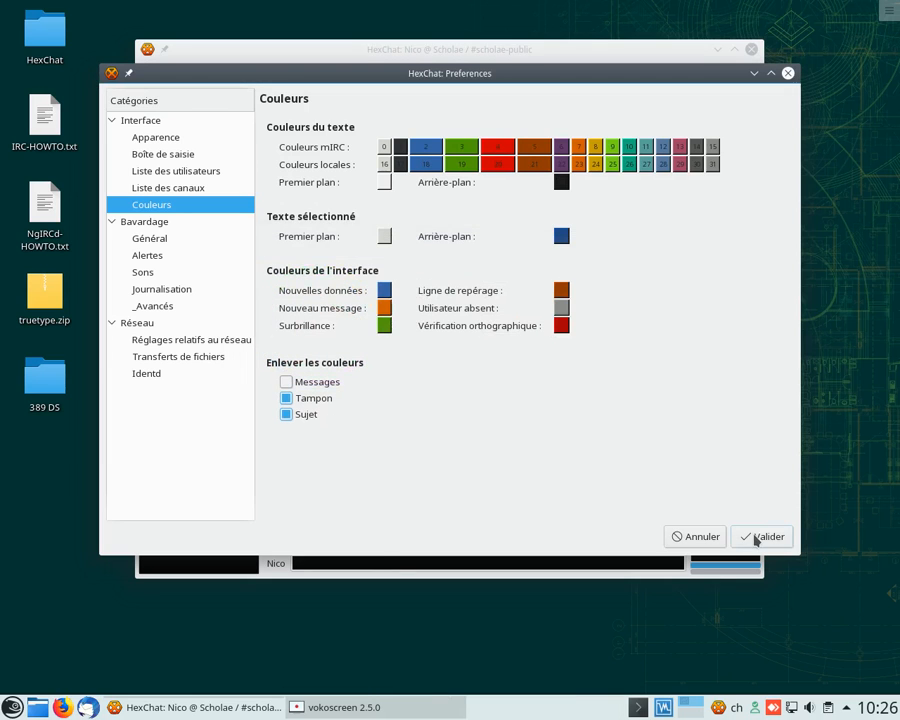
left_click(757, 539)
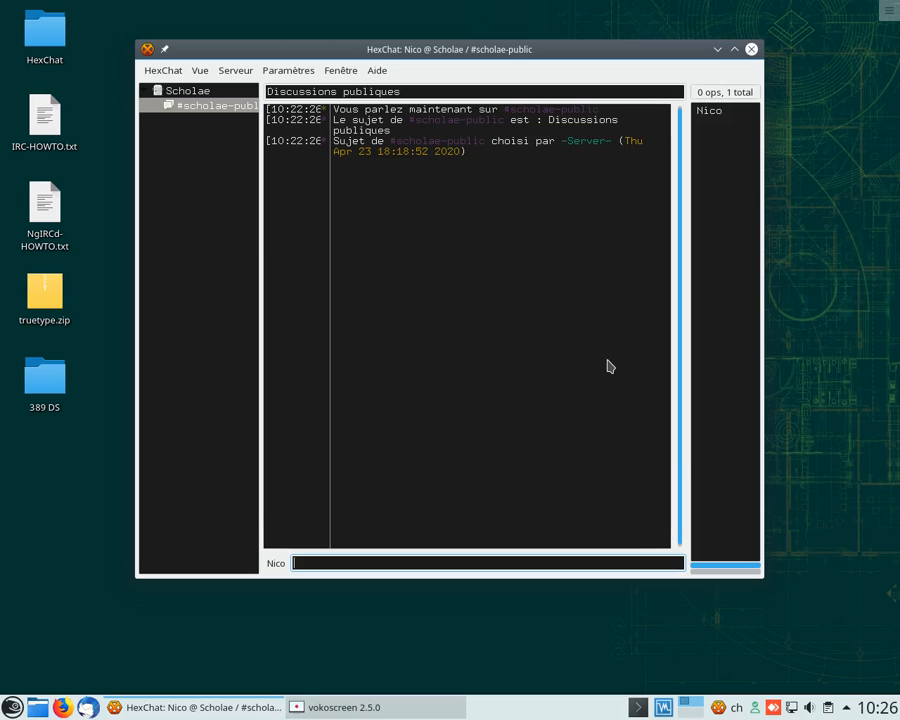
Step: Quit HexChat while connected and relaunch it from the Internet applications
left_click(751, 48)
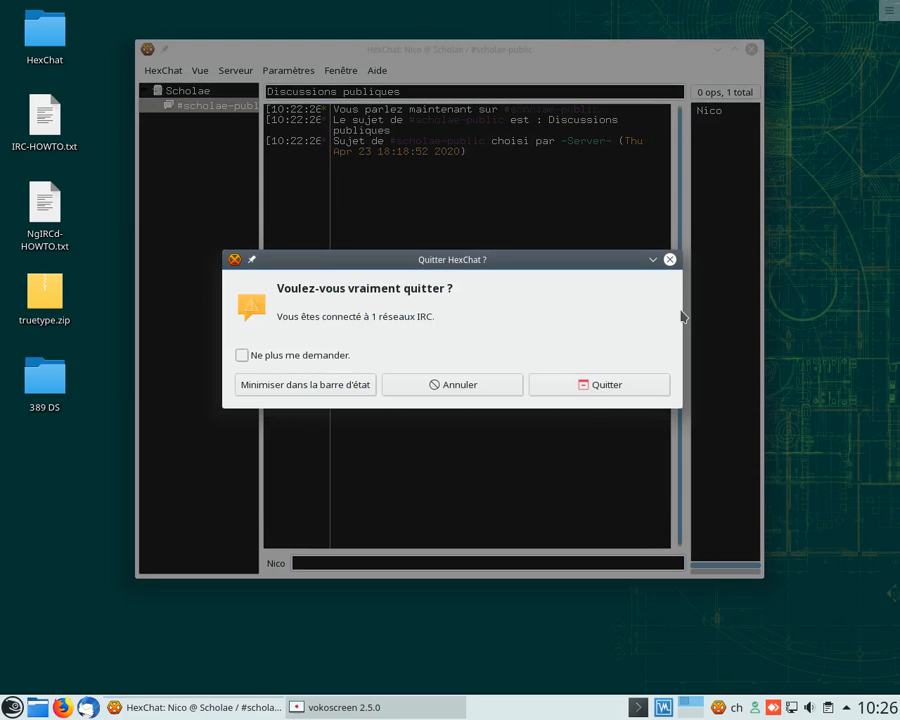
left_click(594, 390)
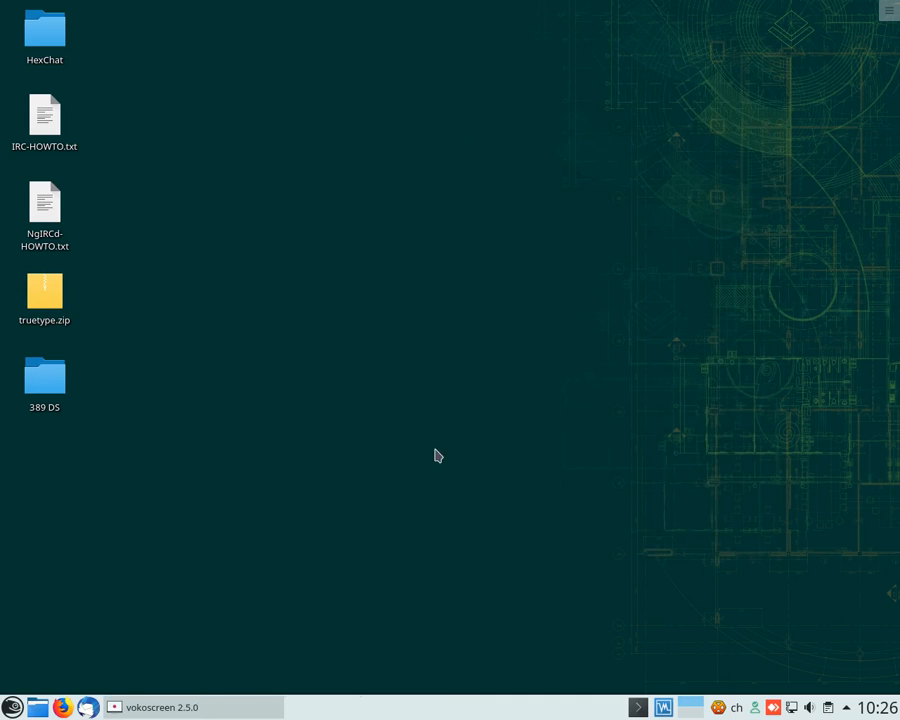
left_click(12, 707)
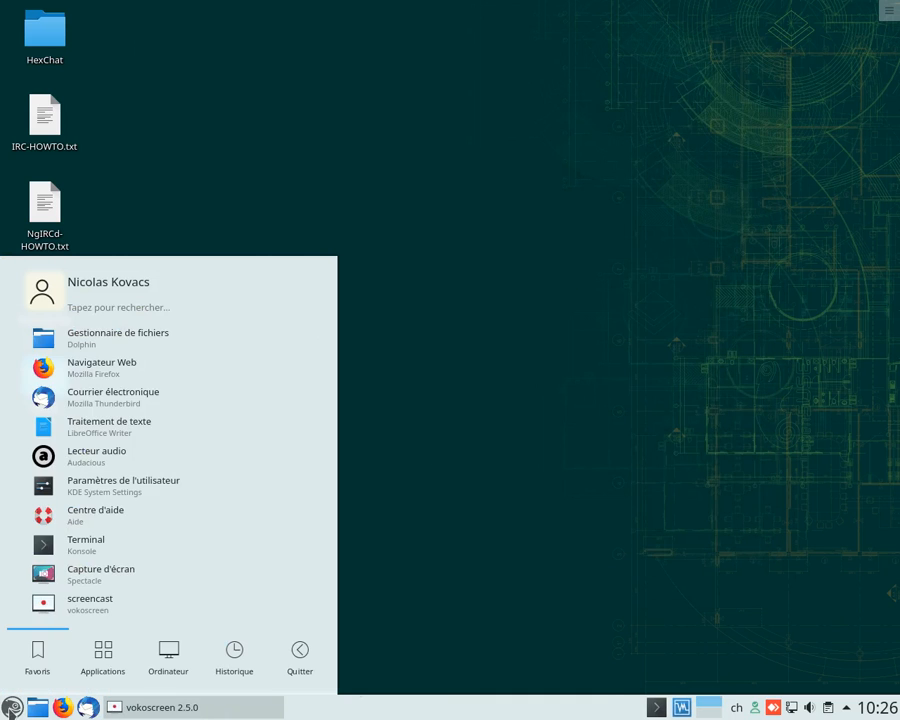
left_click(103, 651)
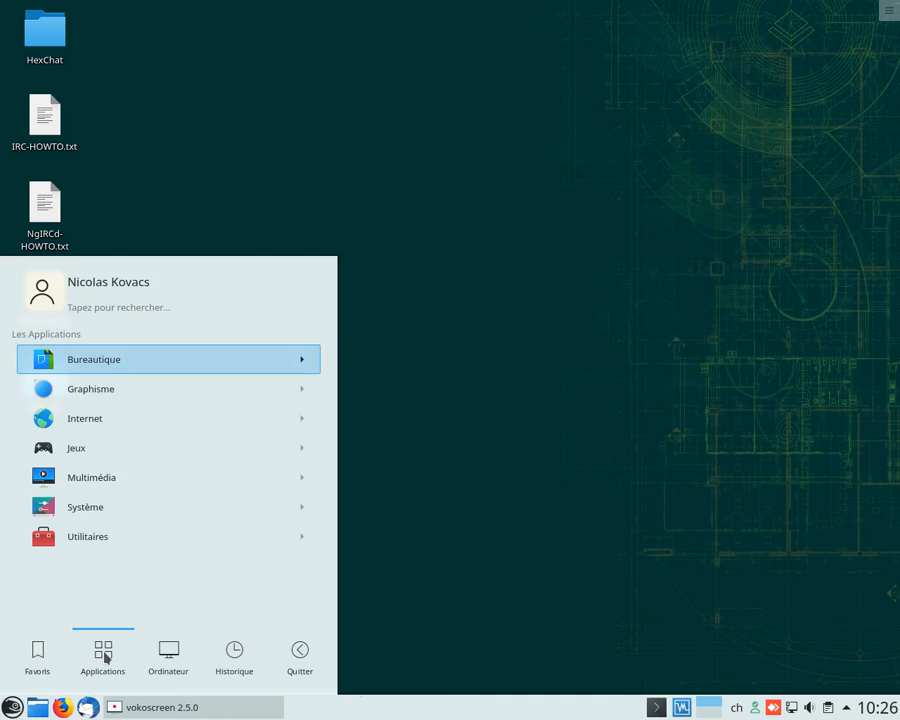
left_click(104, 430)
left_click(117, 366)
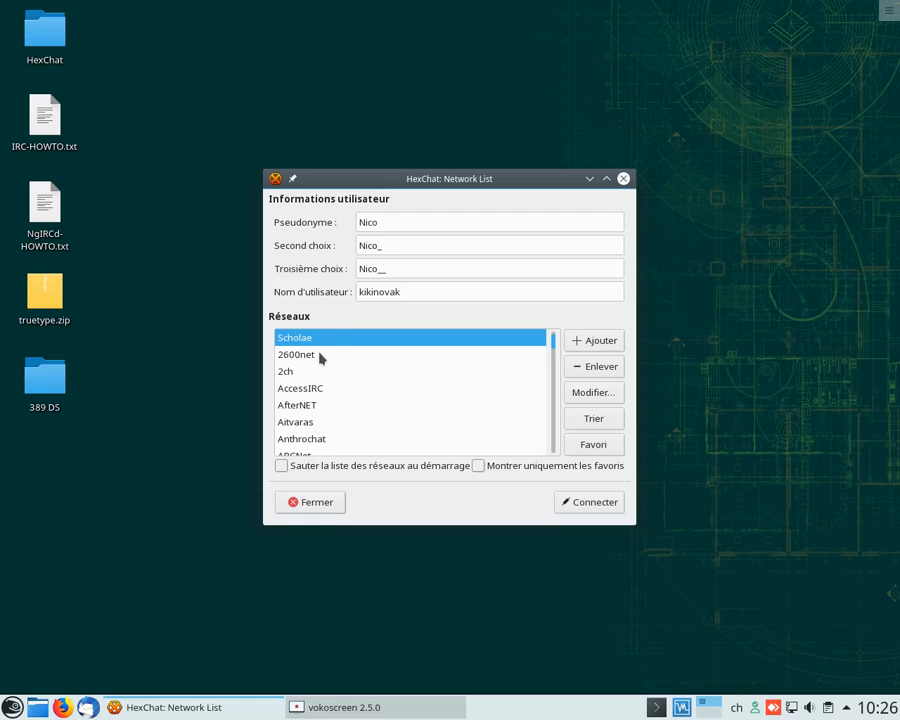
Step: Connect to the Scholae network without joining a channel, and move the chat window away from the screen corner
left_click(585, 505)
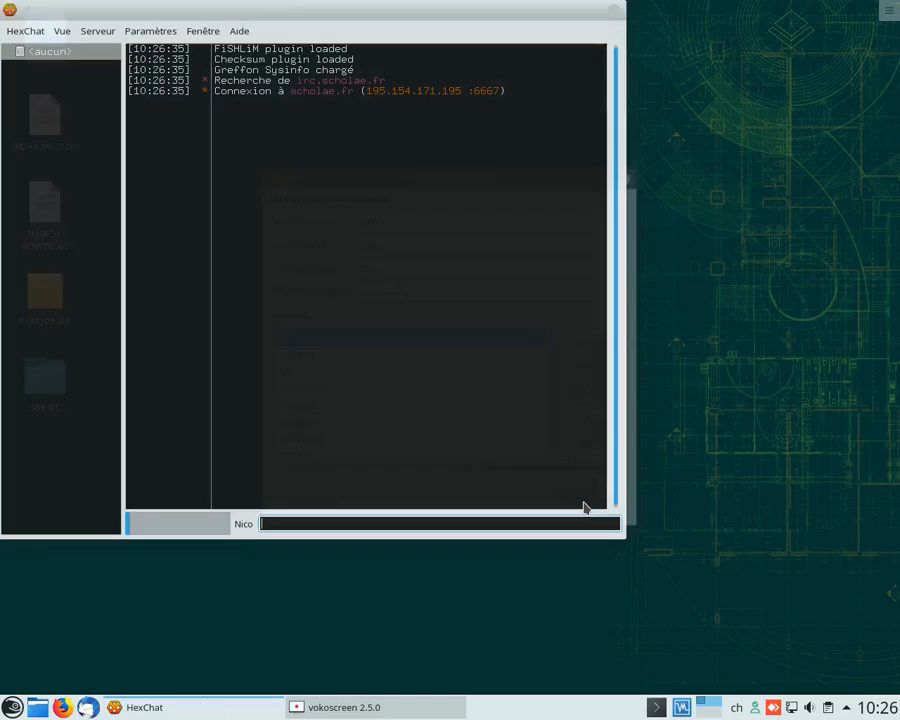
left_click_drag(466, 14, 468, 69)
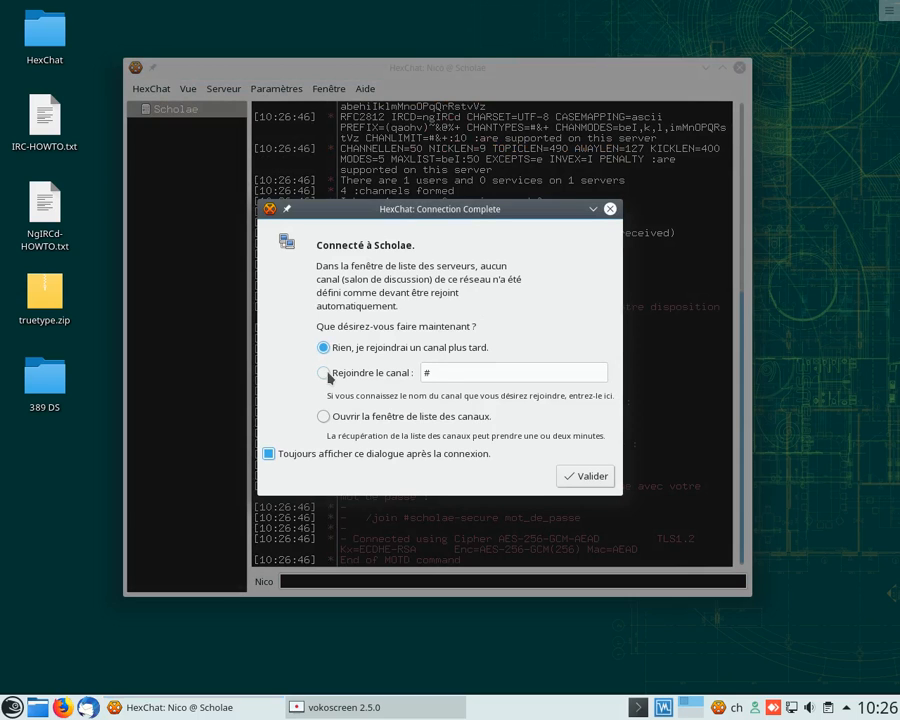
left_click(592, 476)
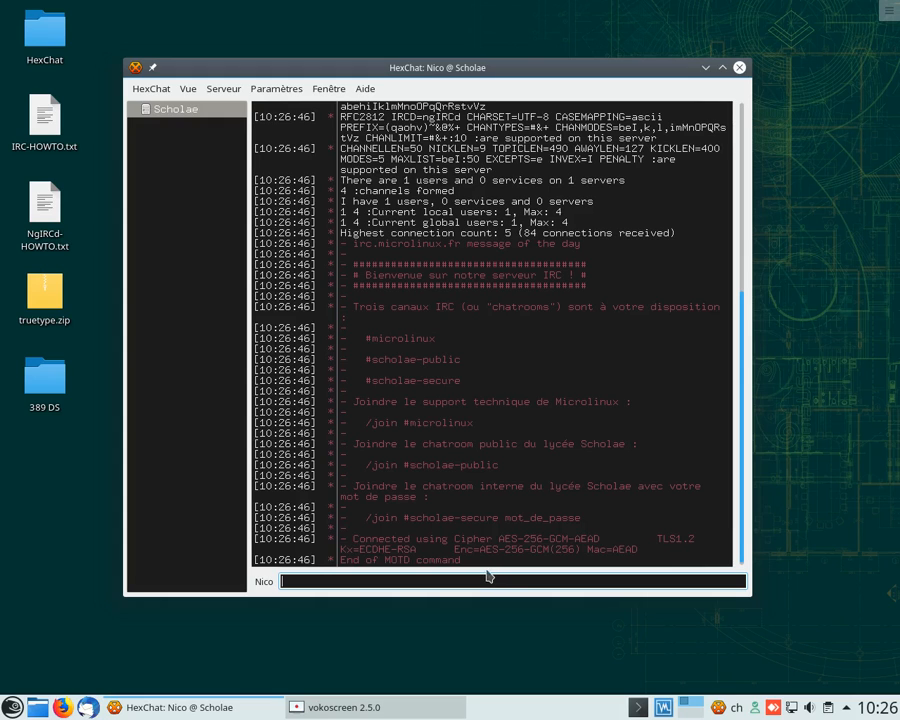
Step: Join the channels #scholae-public and #microlinux with the /join command
type("/join #scholae-public")
key("Return")
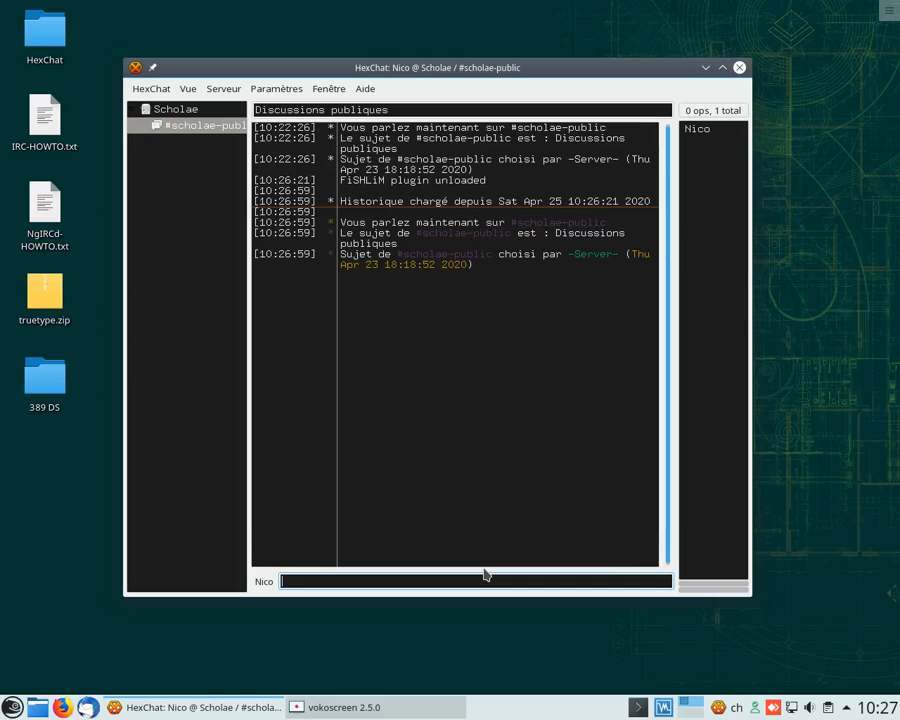
type("/join #microlinux")
key("Return")
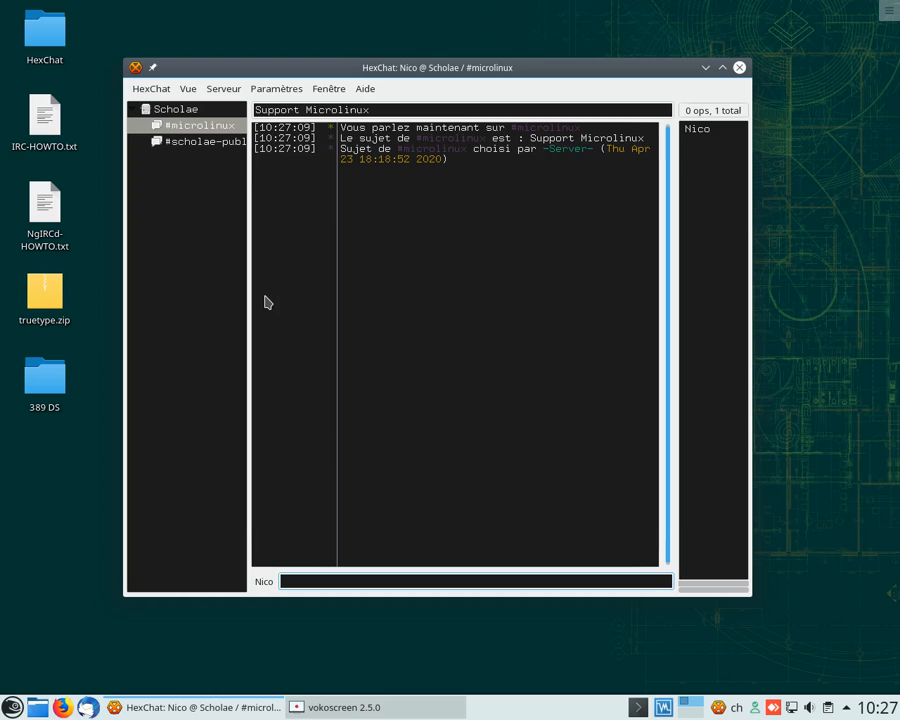
Step: Quit HexChat despite the active connection and relaunch it from the Internet applications
left_click(739, 67)
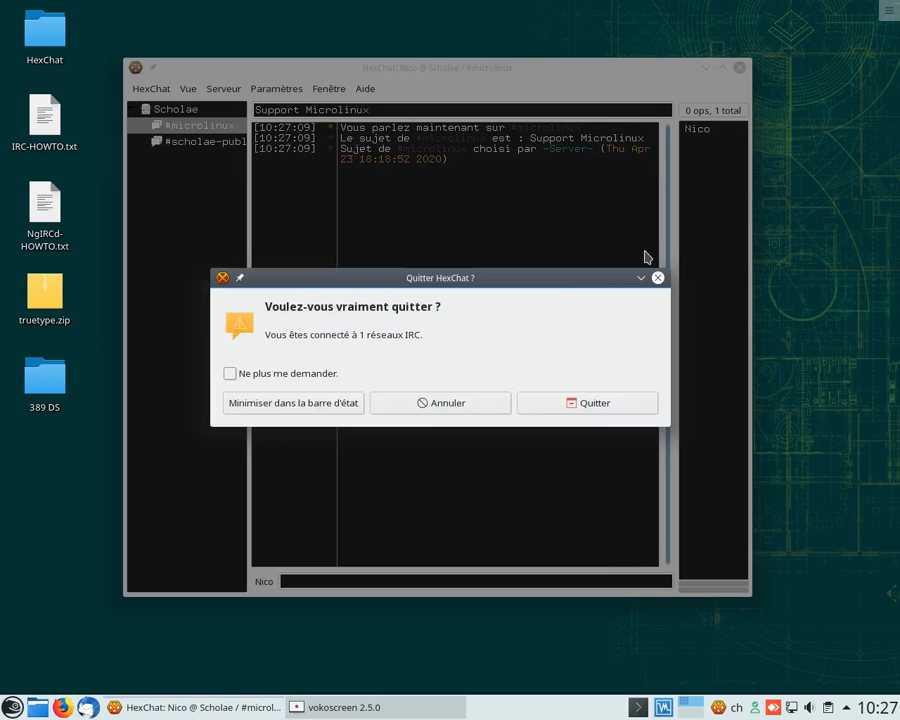
left_click(595, 404)
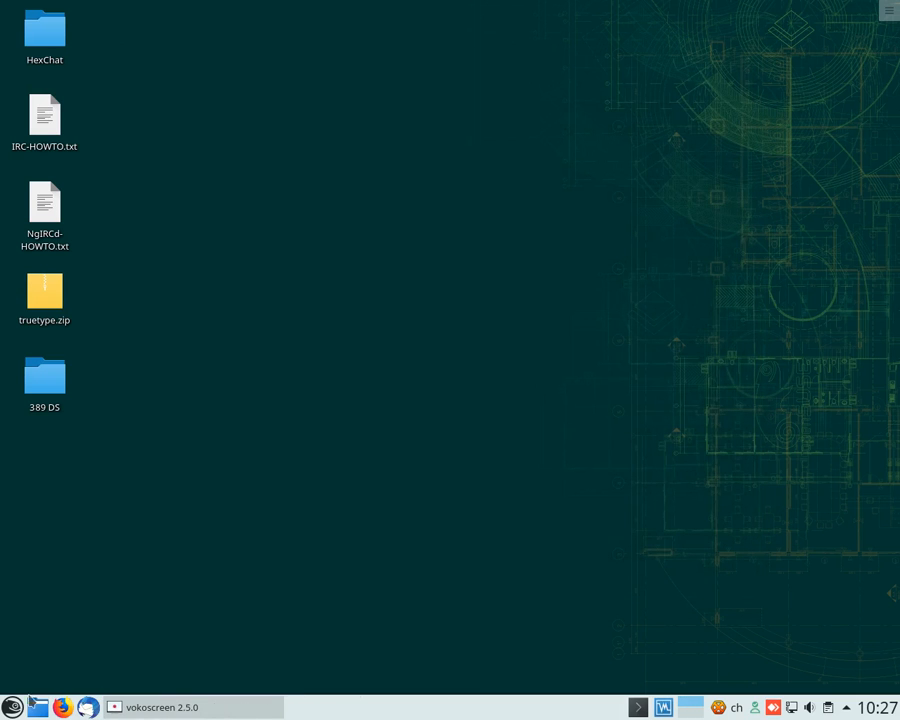
left_click(12, 707)
left_click(104, 658)
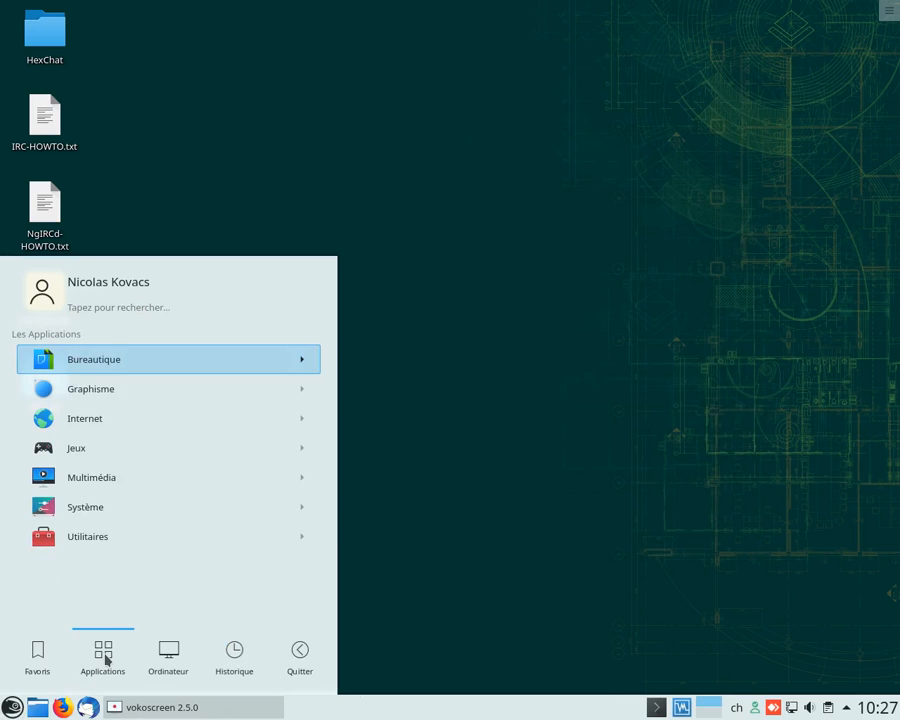
left_click(124, 428)
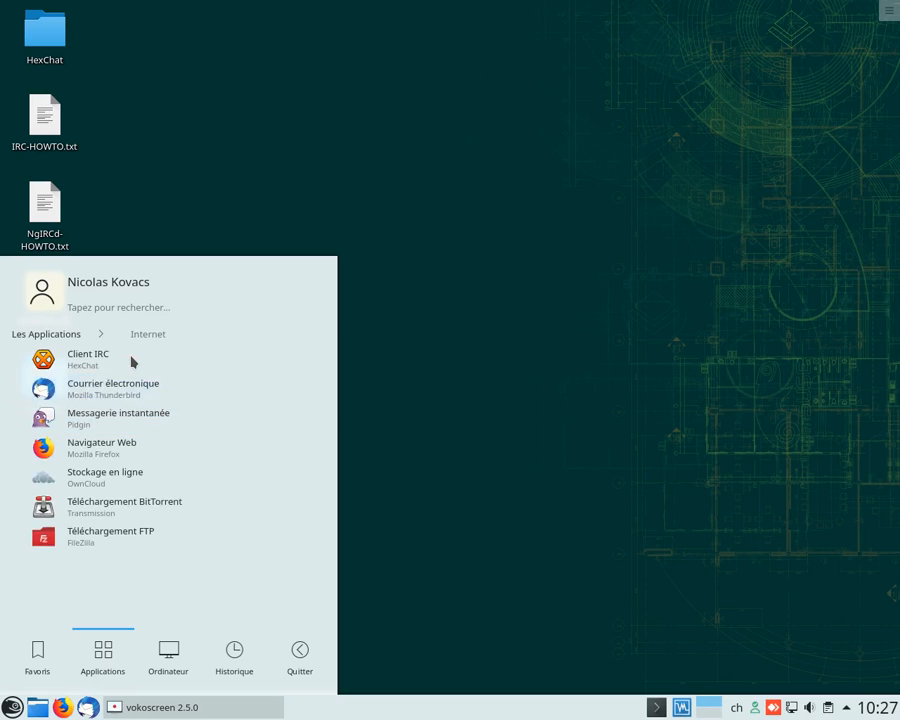
left_click(131, 358)
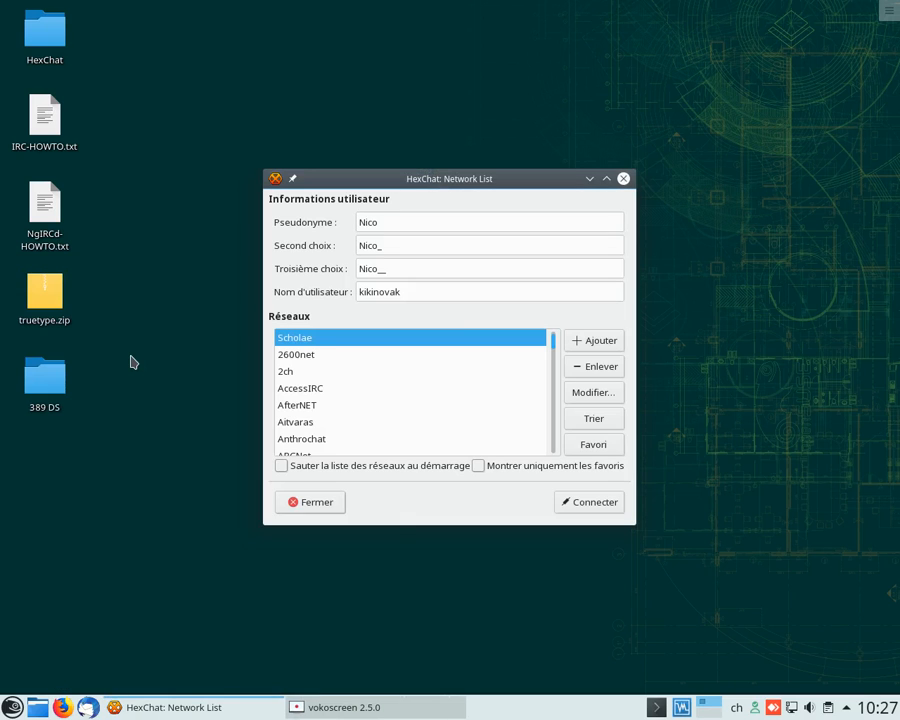
Step: Set the Scholae network to connect automatically, and close the network list
left_click(594, 393)
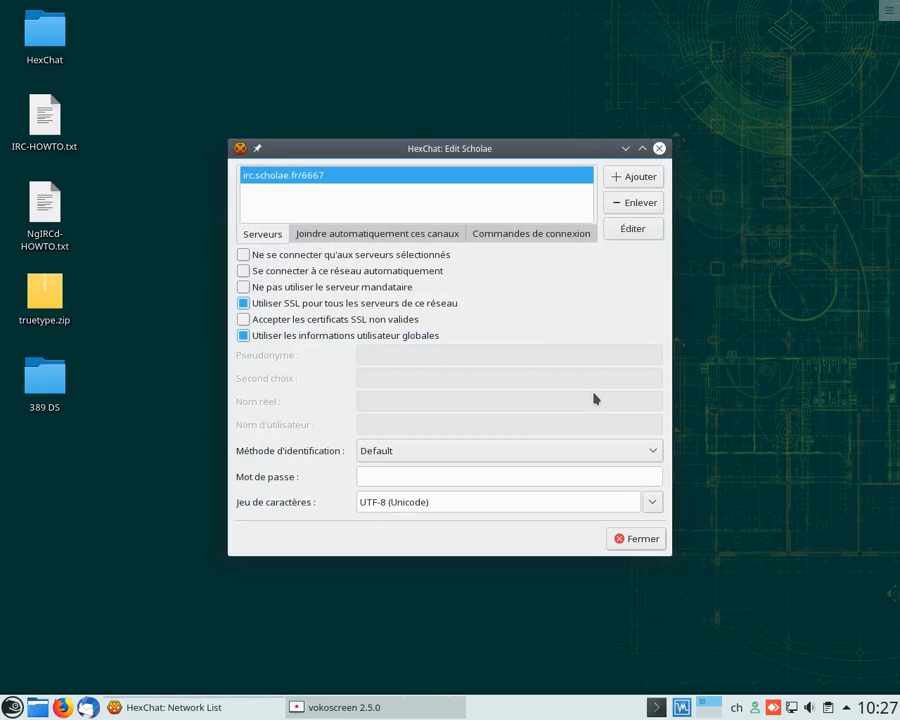
left_click(245, 273)
left_click(645, 541)
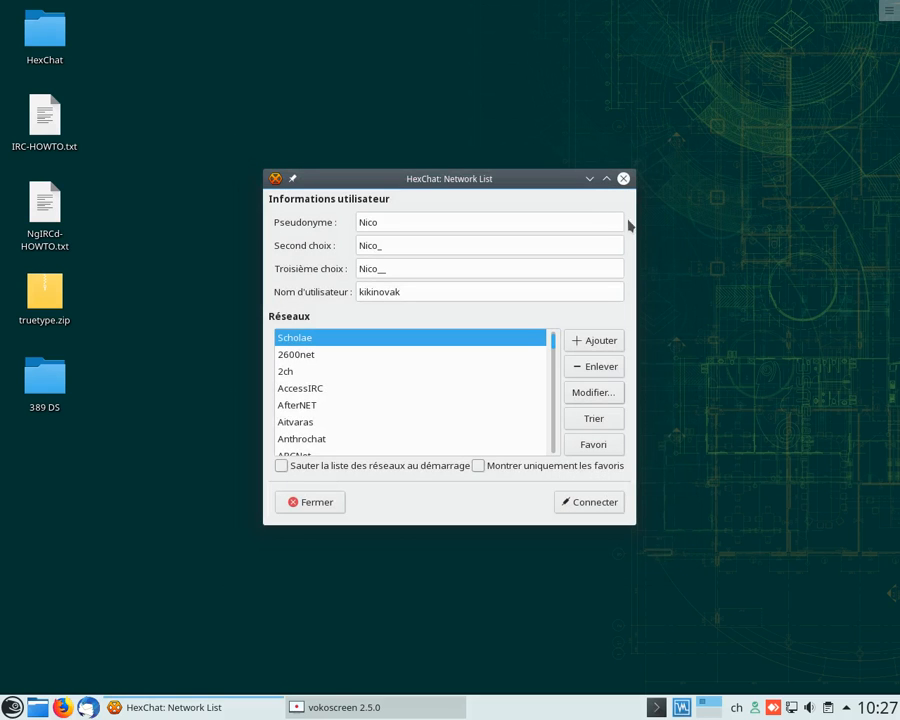
left_click(623, 178)
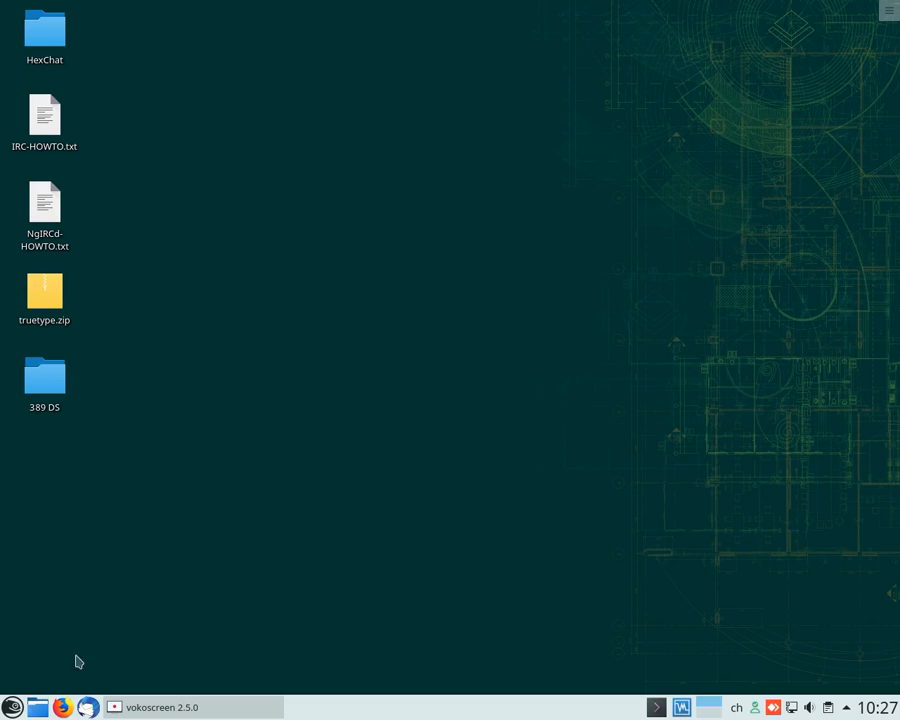
Step: Start HexChat again from the Internet applications so that it connects to Scholae by itself
left_click(12, 710)
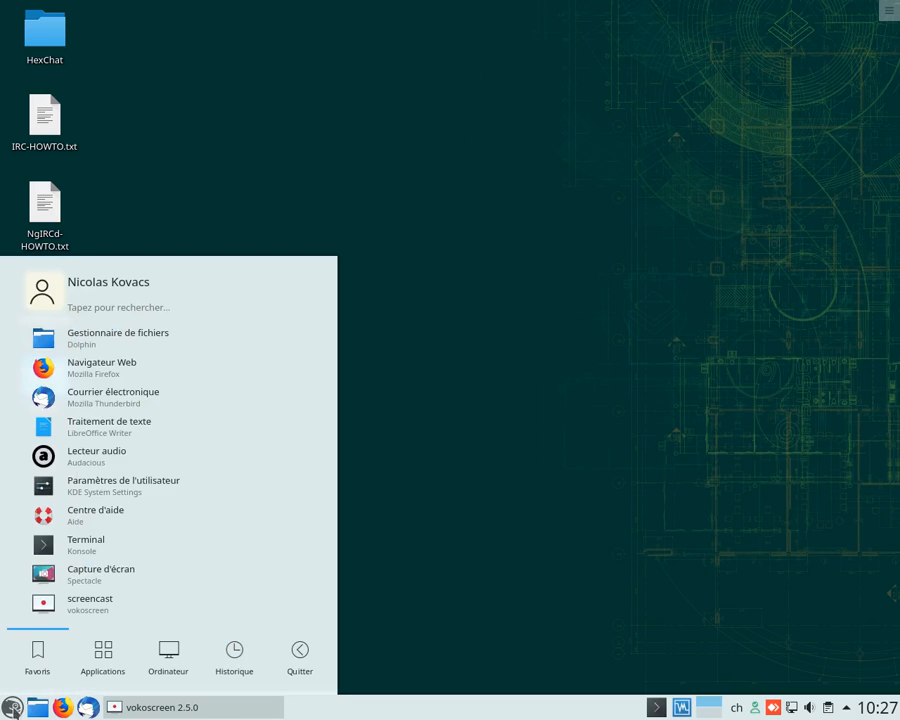
left_click(115, 651)
left_click(114, 419)
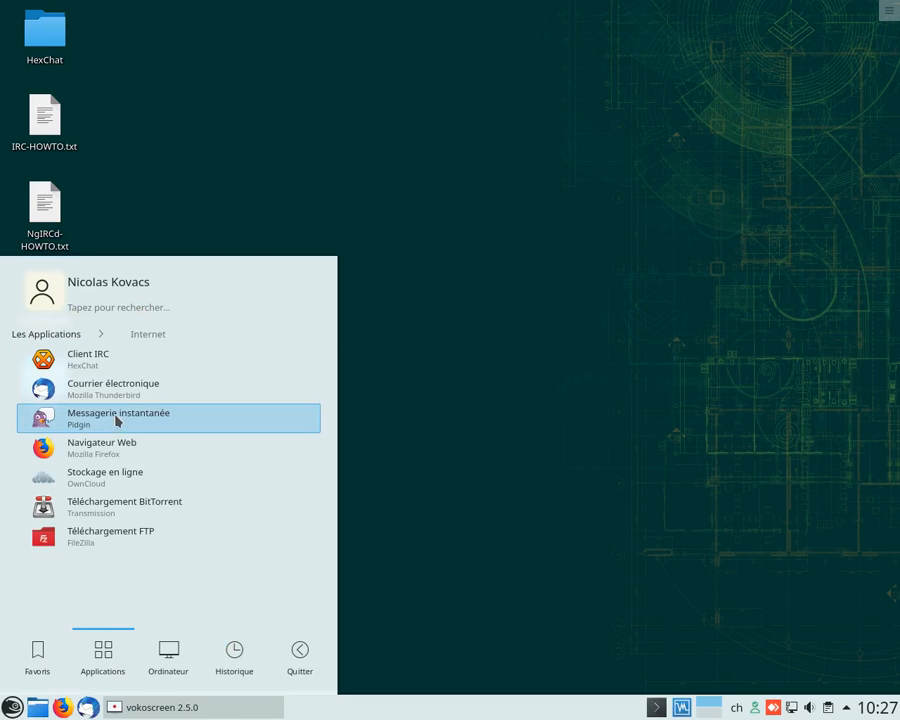
left_click(140, 366)
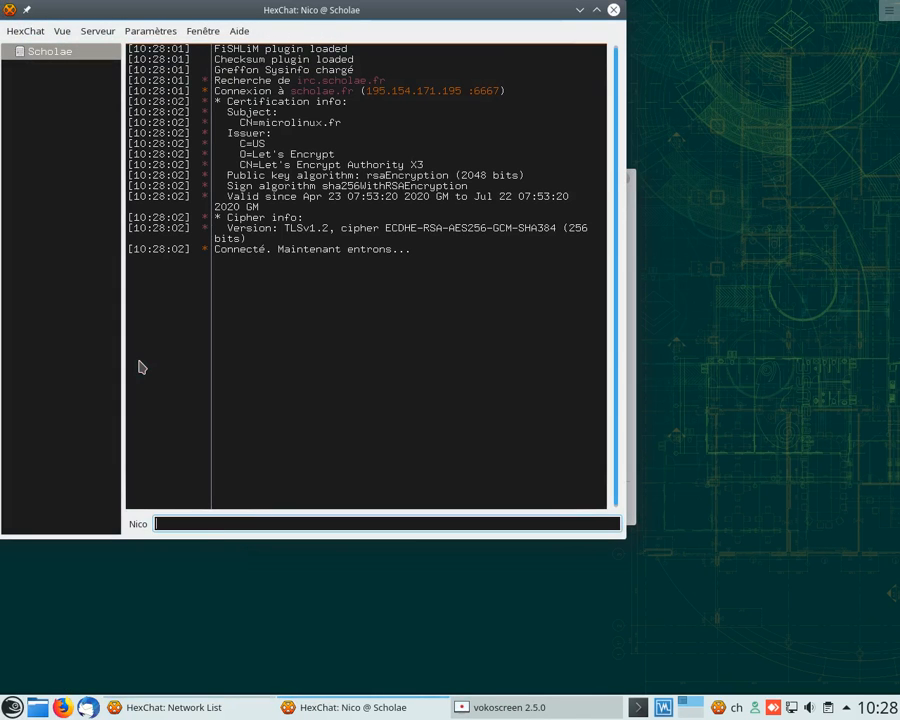
Step: Move the chat window away from the screen corner and dismiss the connection dialog without joining a channel
left_click_drag(265, 10, 386, 66)
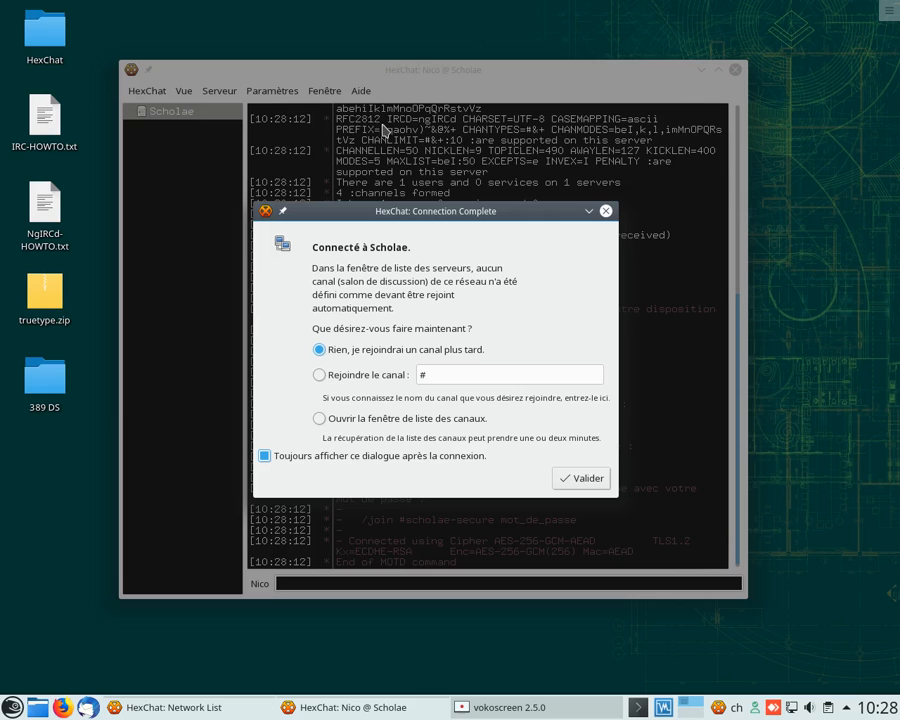
left_click(606, 211)
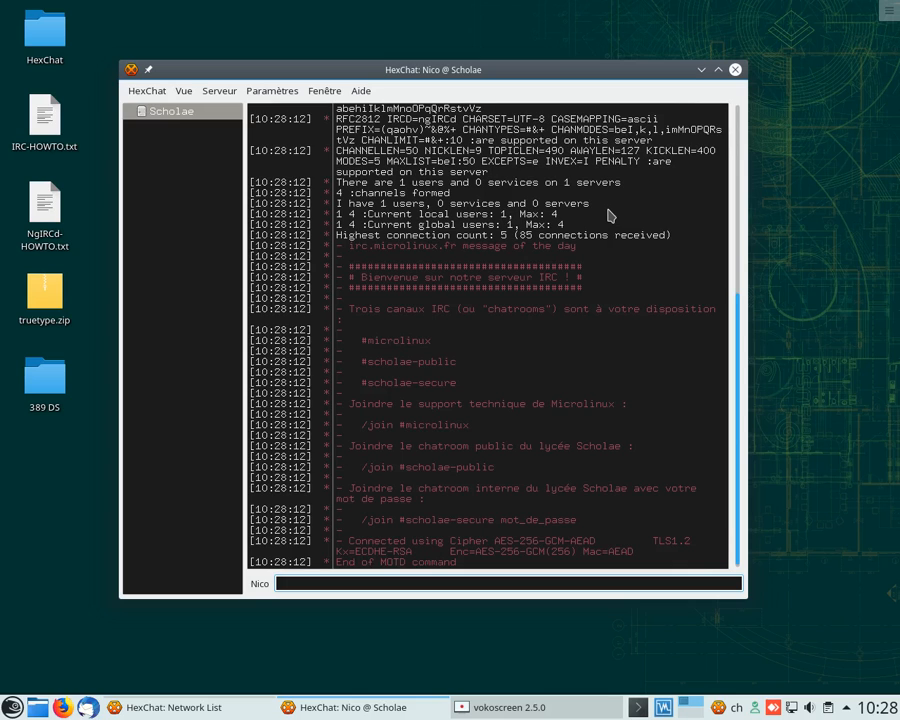
Step: Edit the Scholae network from the network list and add #scholae-public to its automatically joined channels
left_click(147, 91)
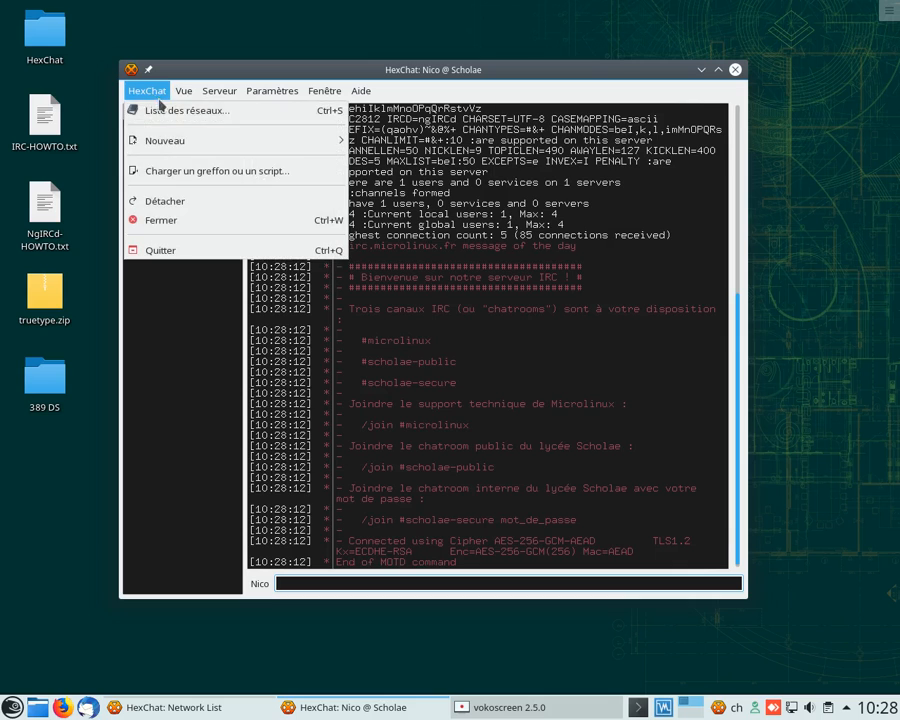
left_click(163, 112)
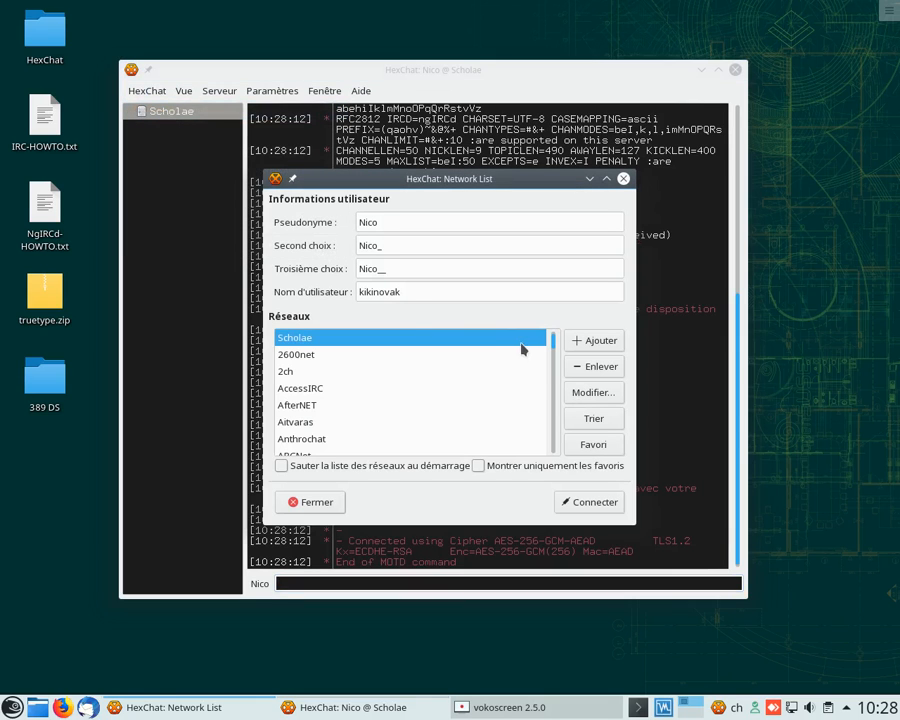
left_click(594, 393)
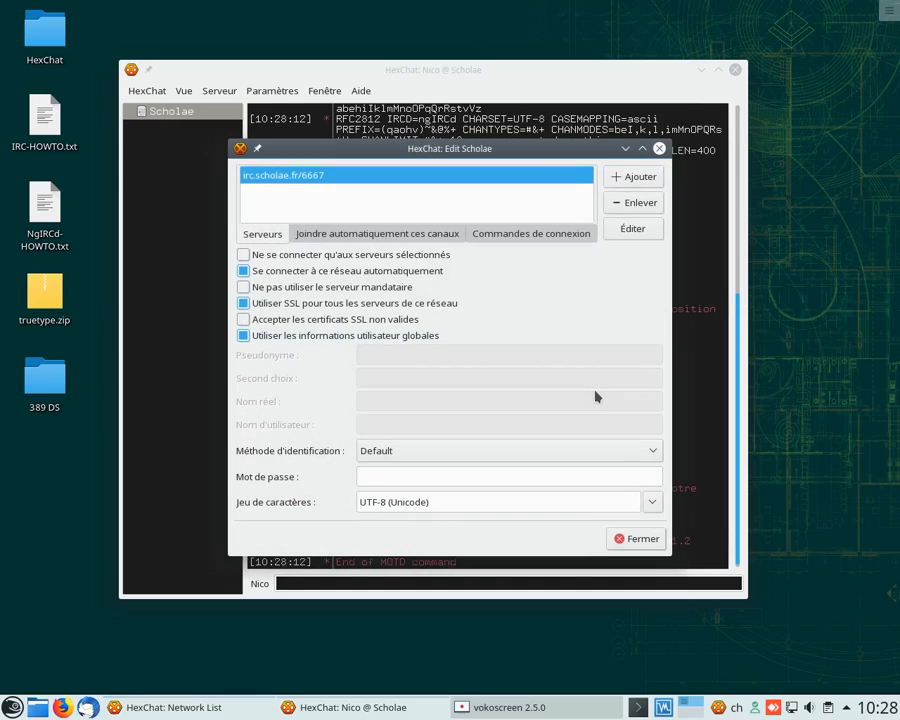
left_click(362, 234)
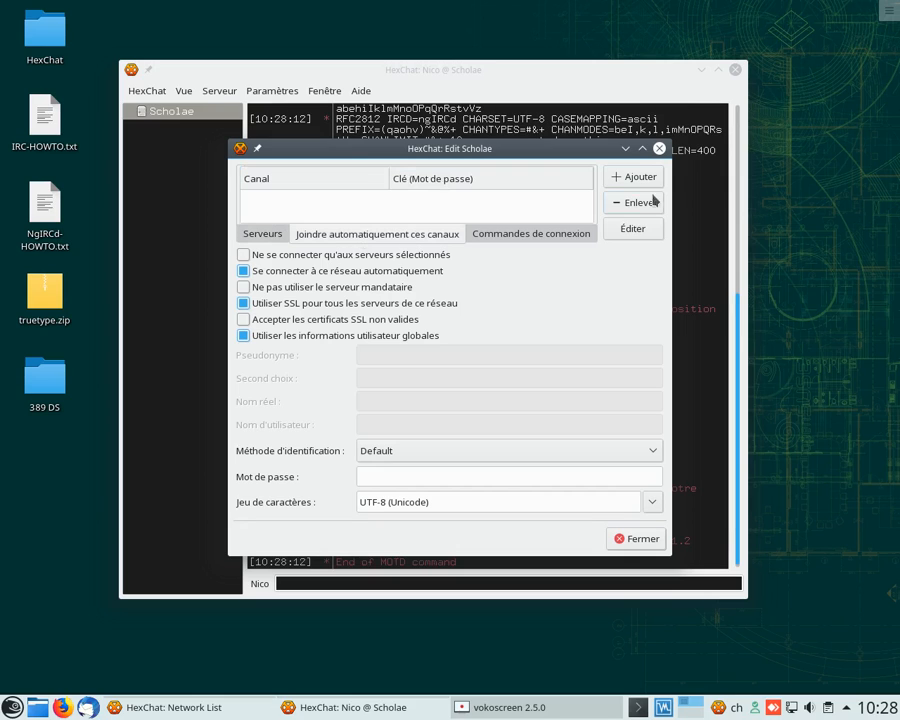
left_click(630, 178)
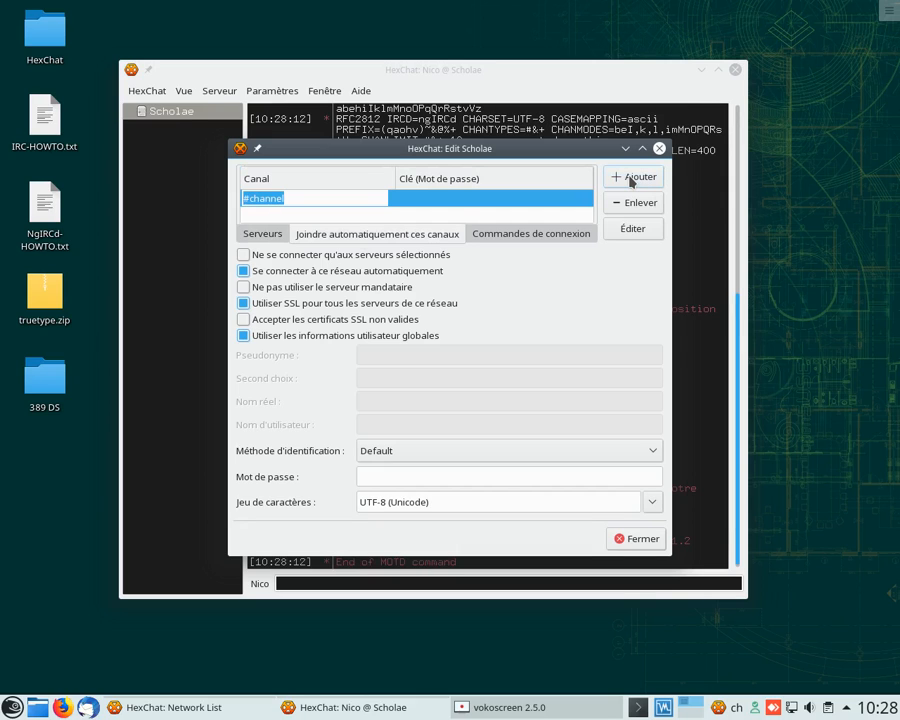
type("#scholae-pub")
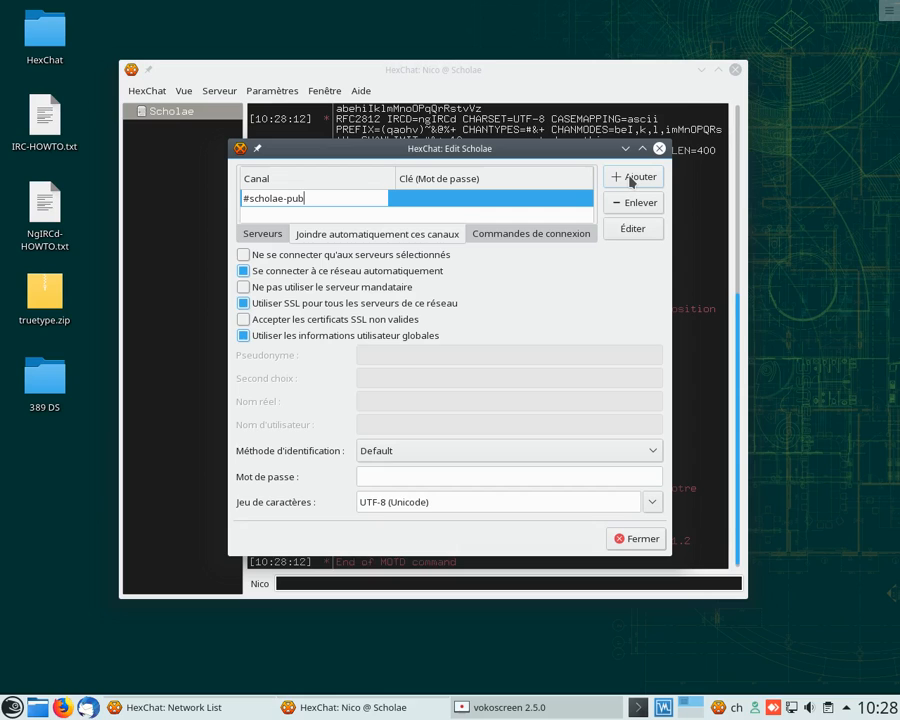
type("lic")
key("Return")
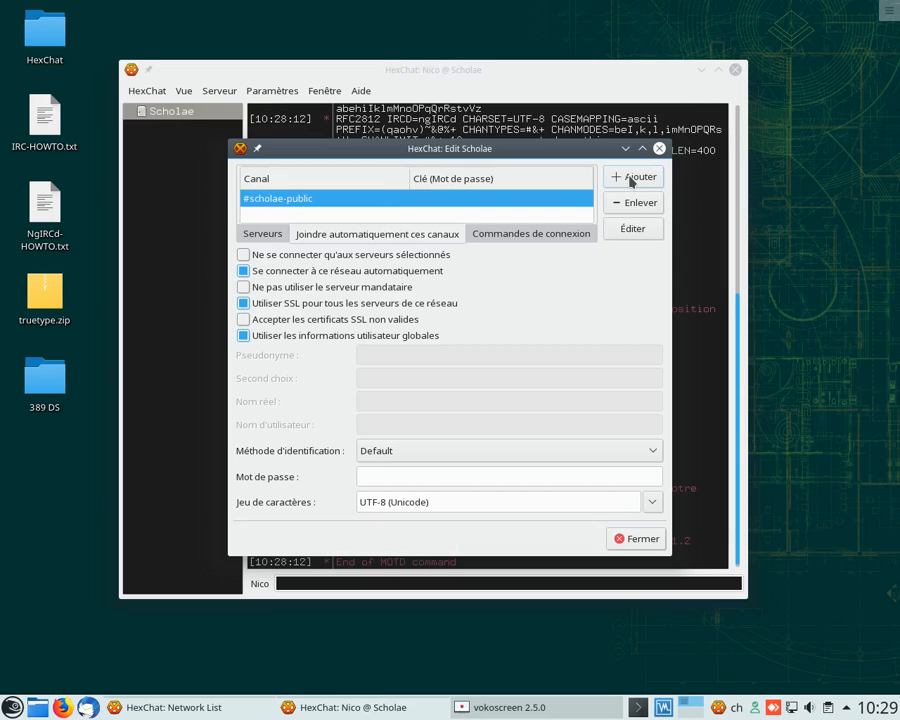
Step: Add #microlinux to the automatically joined channels of Scholae, and close the network settings and network list
left_click(630, 180)
type("#")
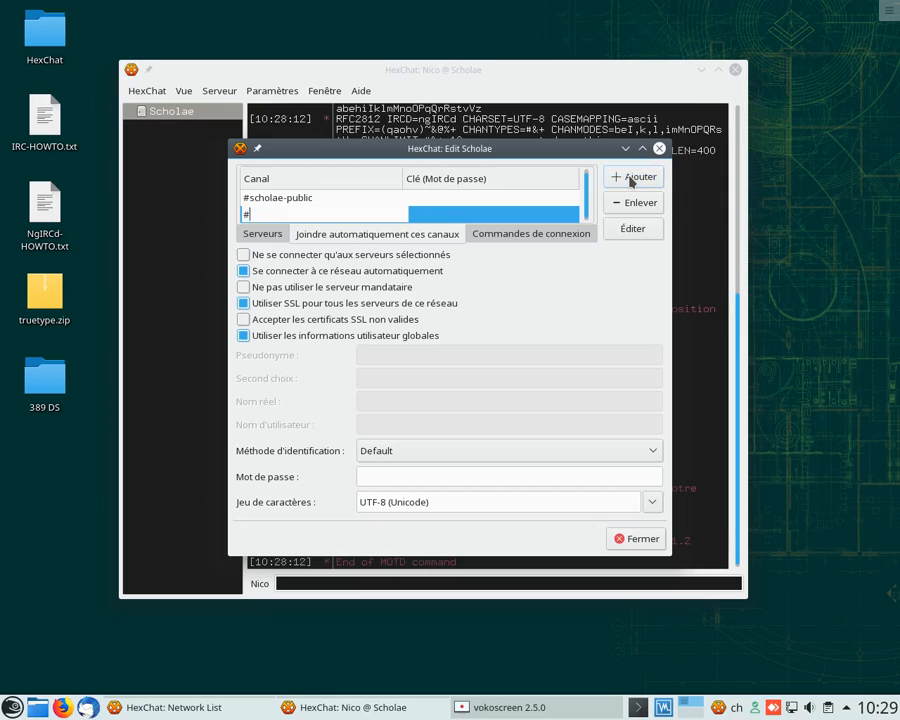
type("microlinux")
key("Return")
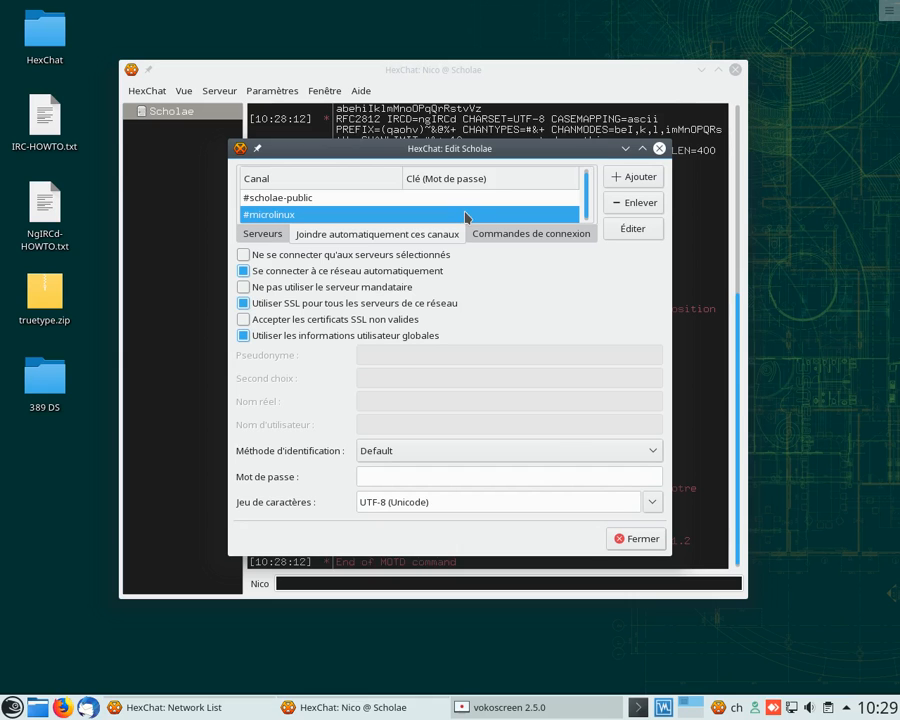
left_click(639, 541)
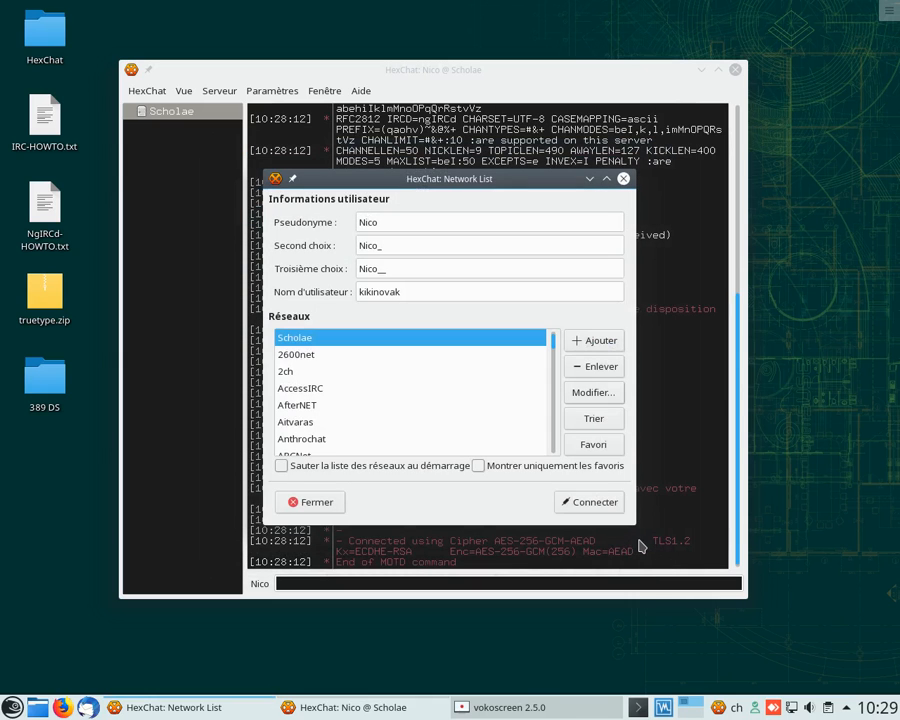
left_click(623, 178)
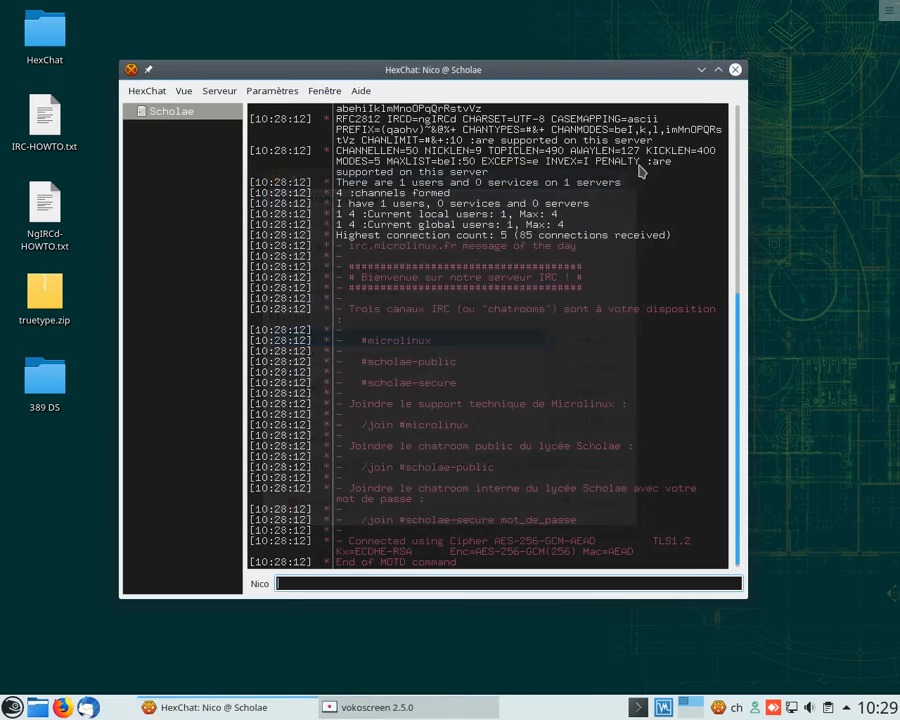
Step: Quit HexChat while connected and relaunch it to test the automatic connection and channel joining
left_click(734, 70)
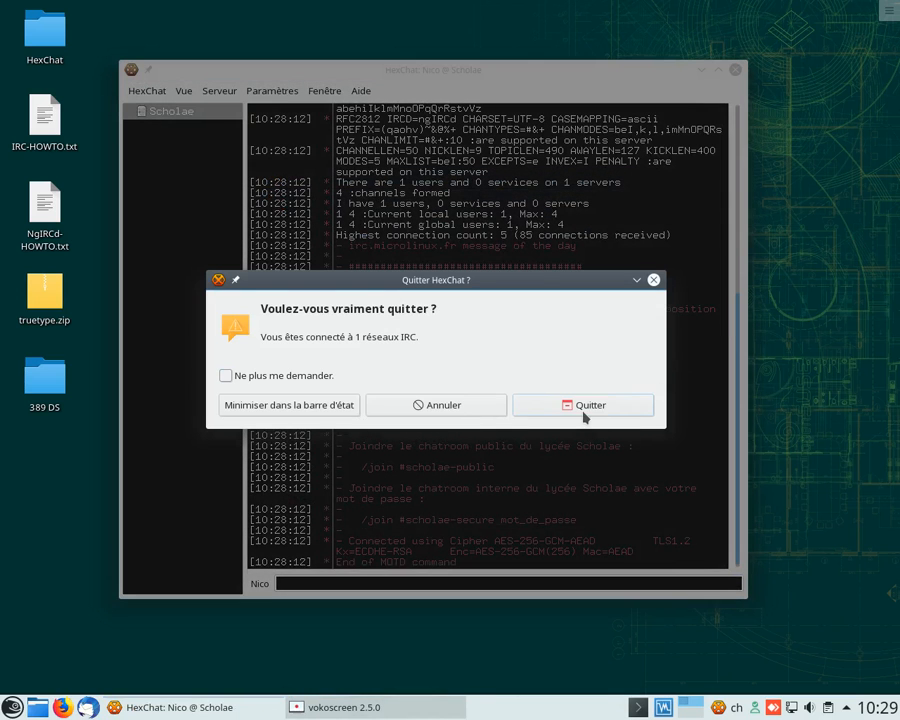
left_click(585, 405)
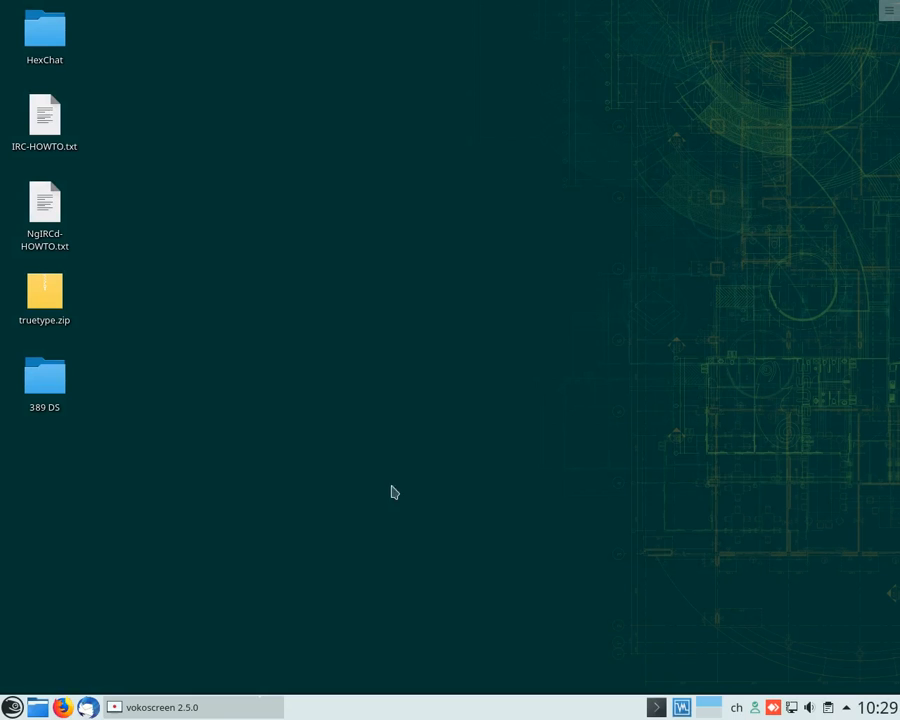
left_click(12, 706)
left_click(104, 655)
left_click(124, 421)
left_click(142, 364)
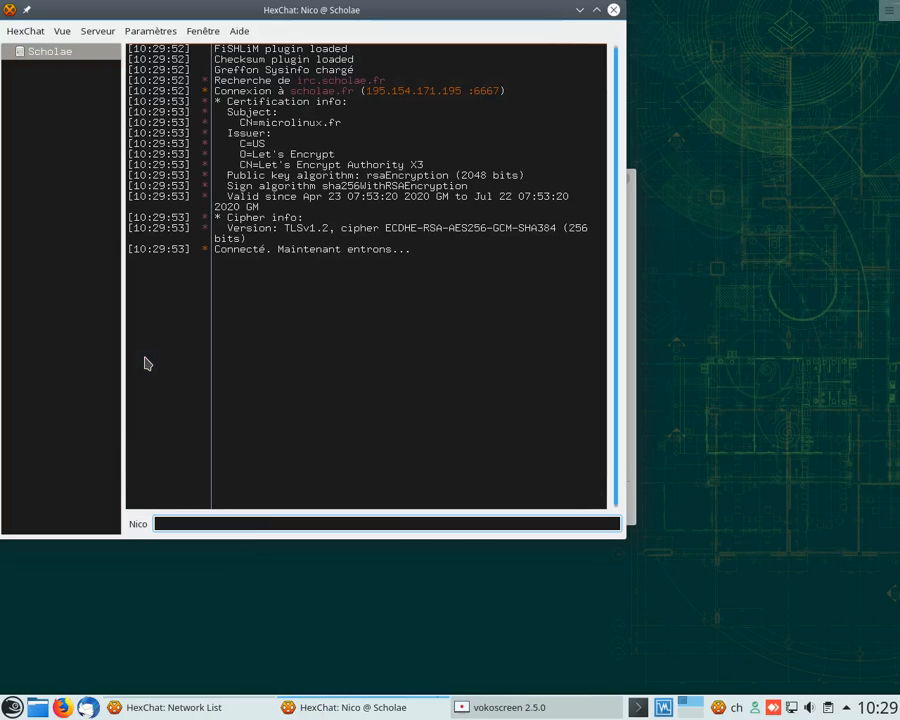
Step: Move the chat window away from the screen corner and check the #scholae-public and #microlinux channels
left_click_drag(217, 10, 349, 62)
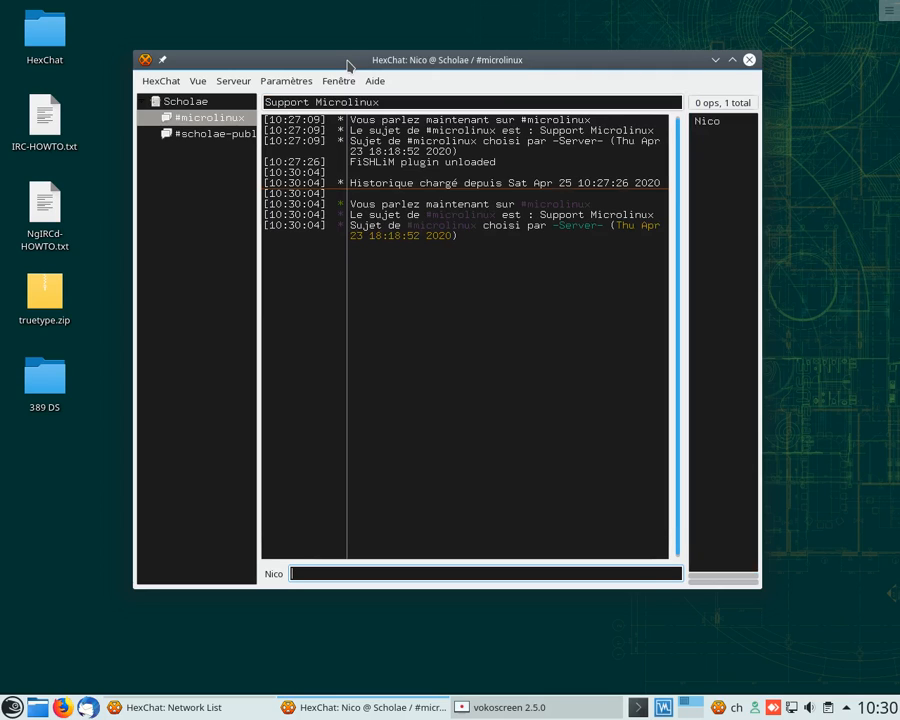
left_click(220, 134)
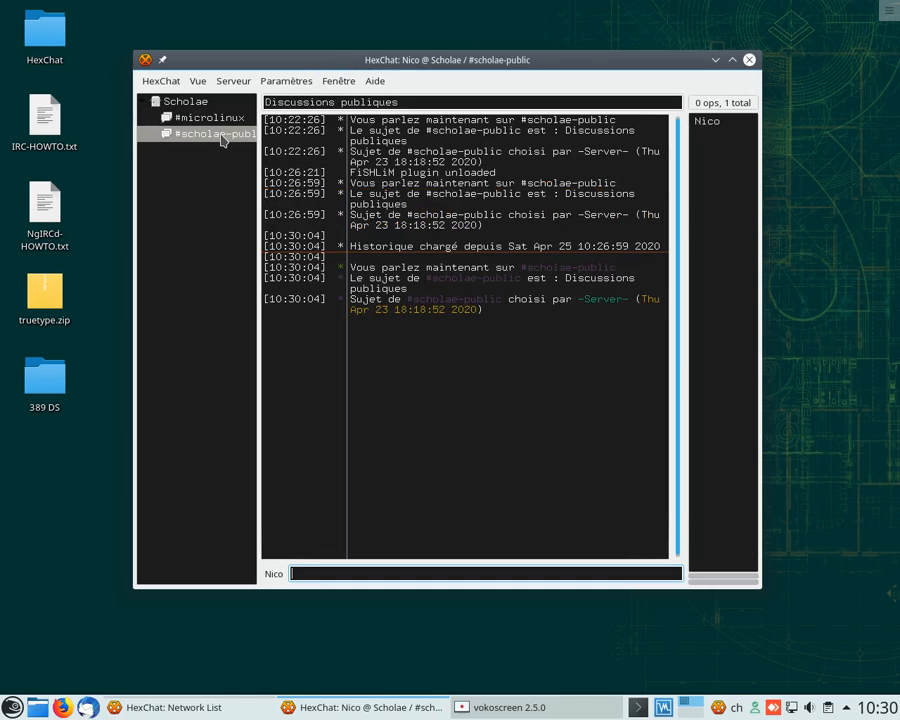
left_click(220, 118)
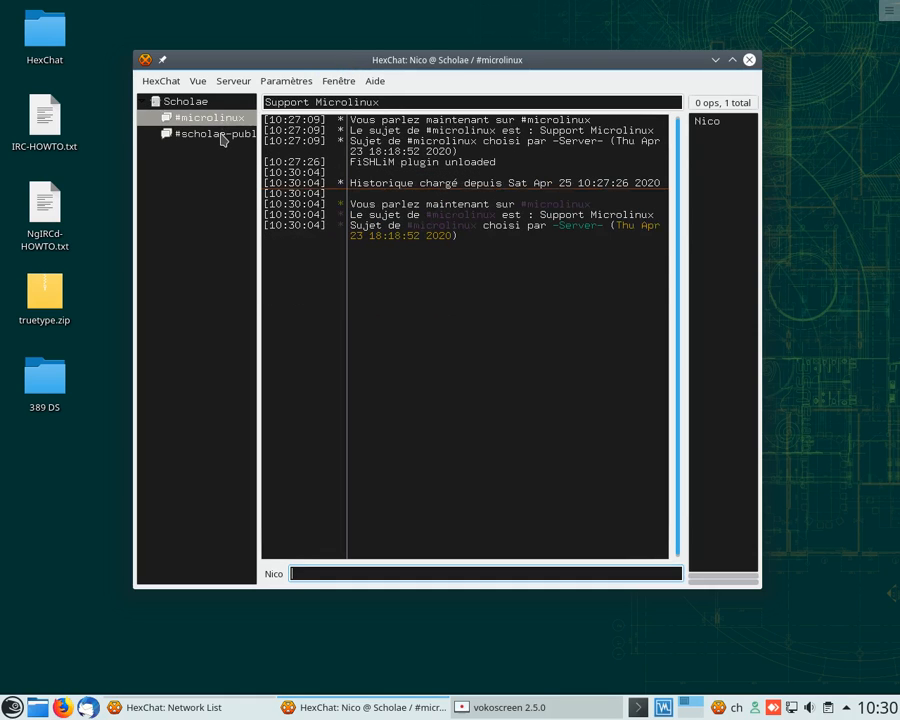
left_click(220, 134)
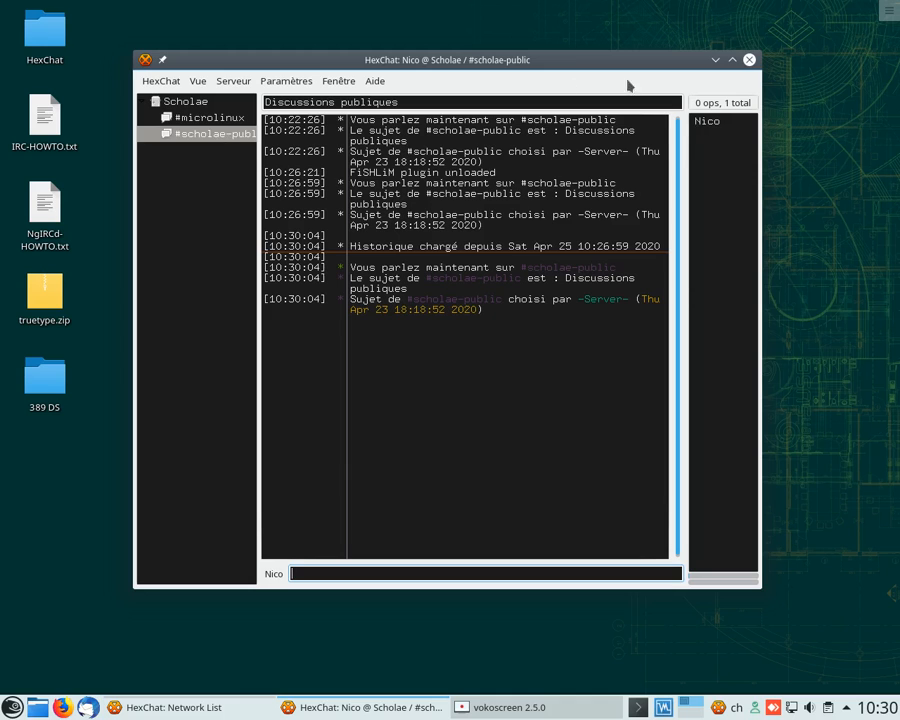
Step: Close the chat window by minimising it to the system tray, with the quit prompt set not to ask again
left_click(750, 60)
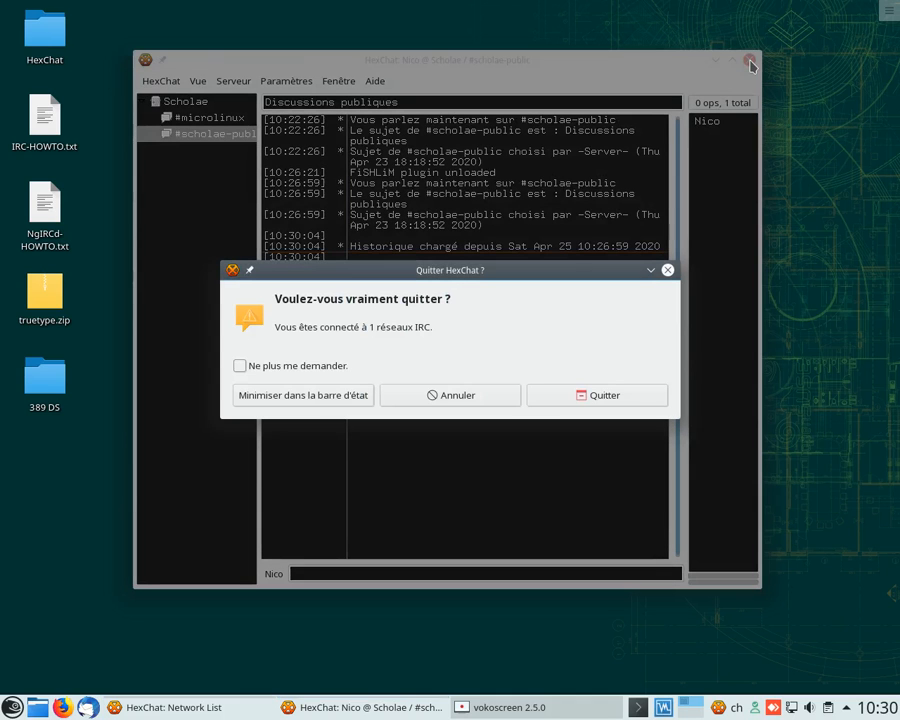
left_click(239, 367)
left_click(311, 403)
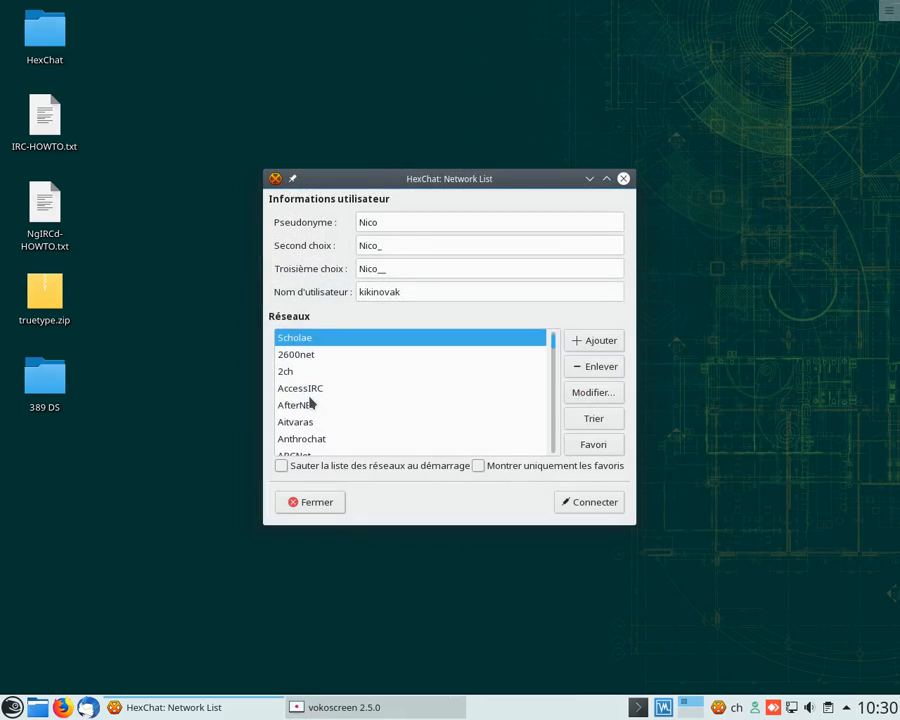
Step: Close the network list and restore the HexChat chat window from the system tray
left_click(621, 180)
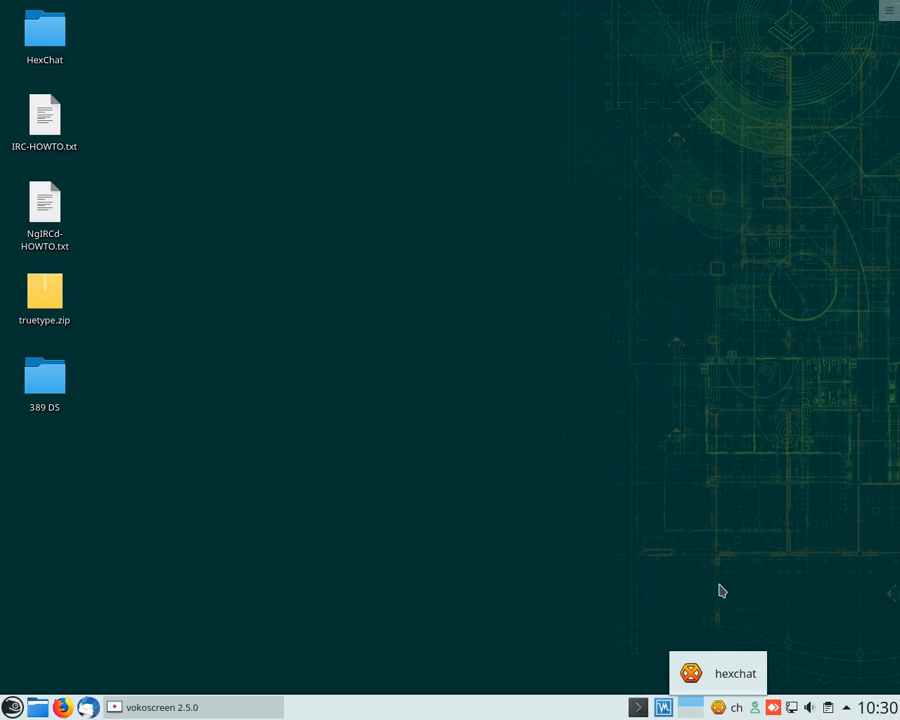
left_click(718, 707)
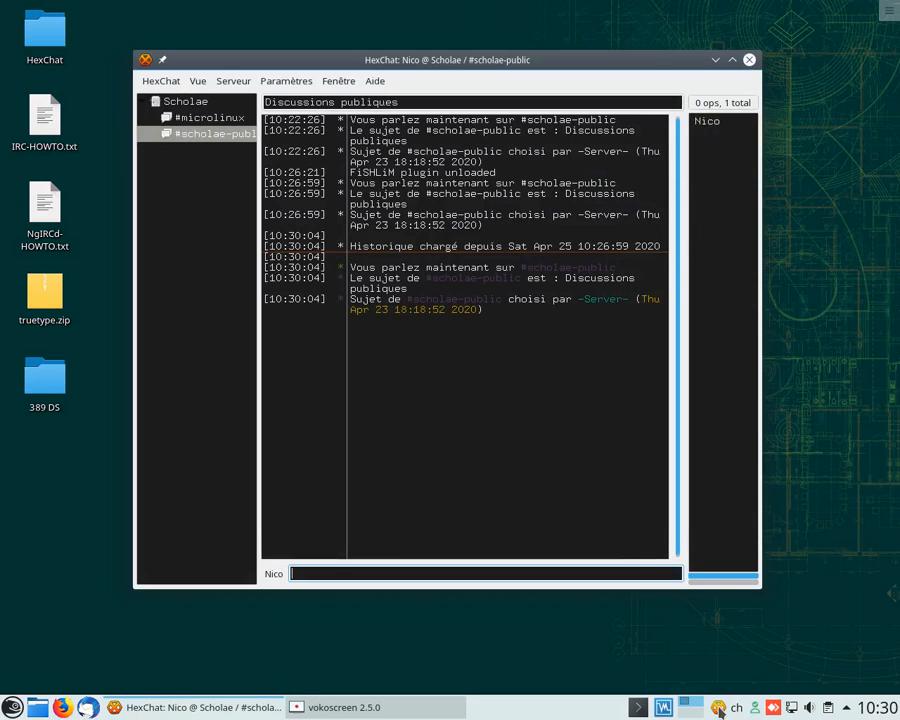
Step: Hide the chat window in the system tray and toggle its icon's blinking alerts for Messages privés and Messages de canaux
left_click(718, 707)
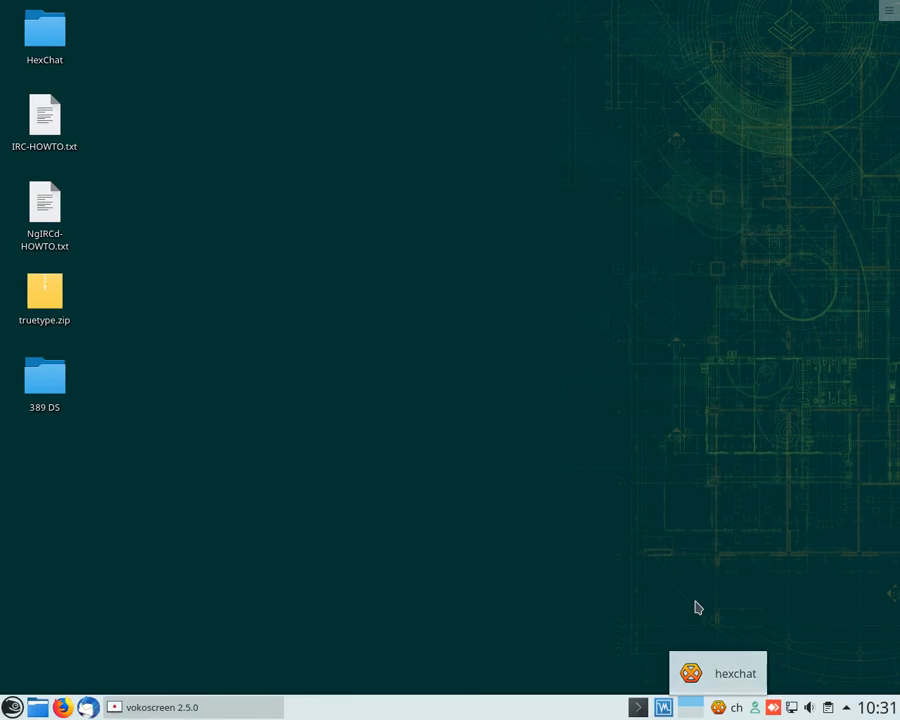
right_click(720, 708)
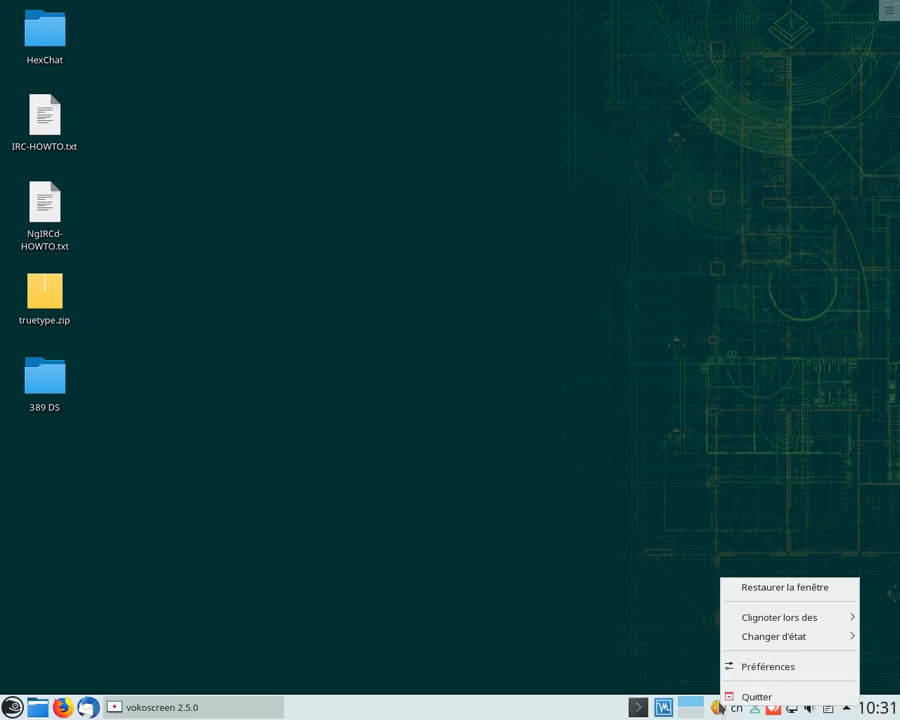
mouse_move(773, 622)
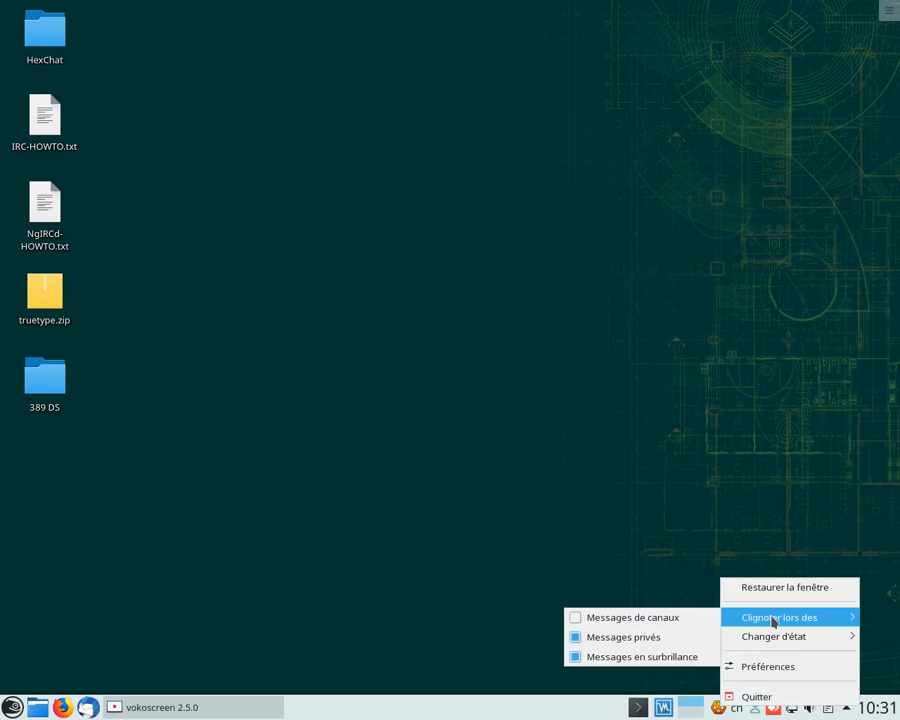
left_click(652, 638)
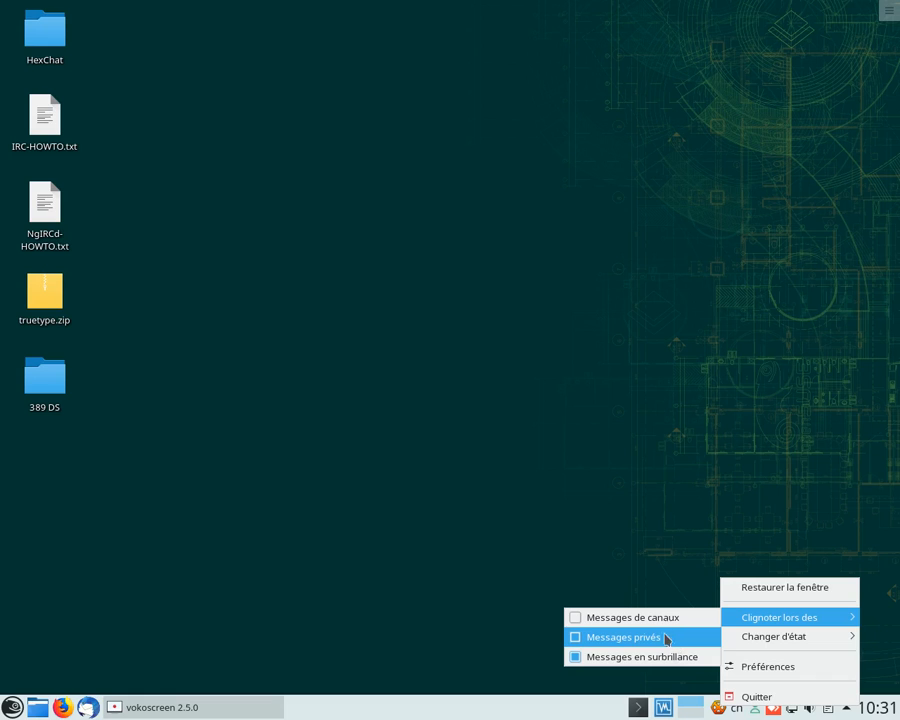
left_click(575, 616)
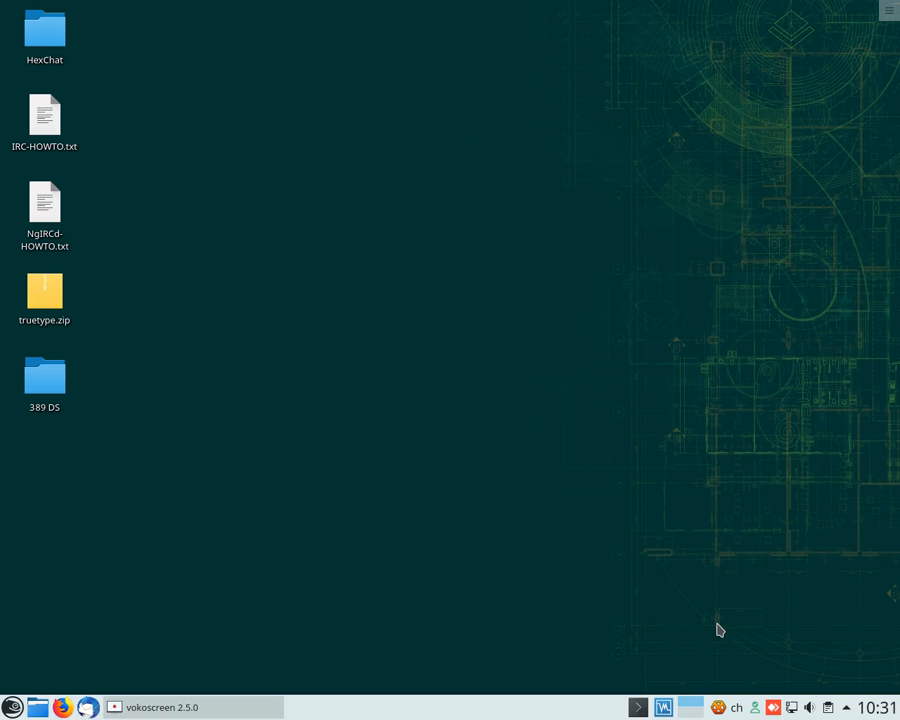
Step: Restore the HexChat chat window from the system tray and switch to the vokoscreen window
left_click(718, 707)
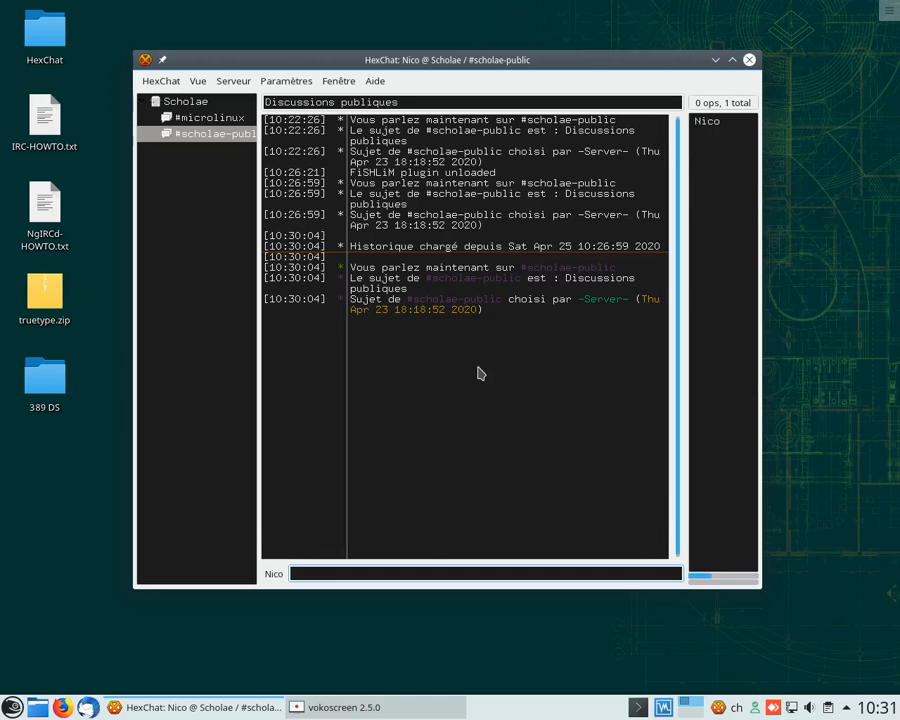
left_click(348, 714)
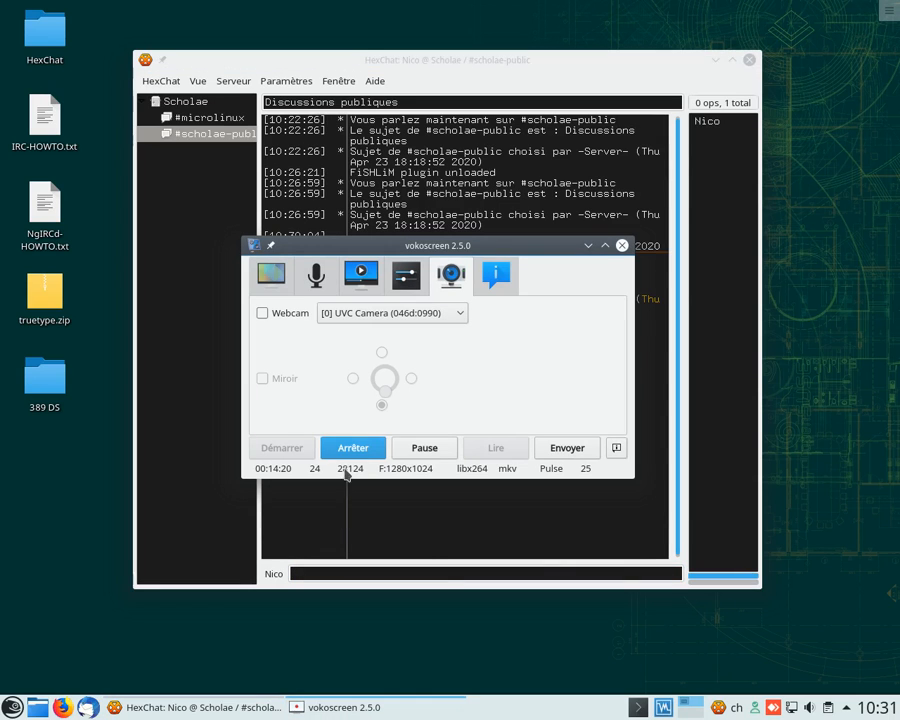